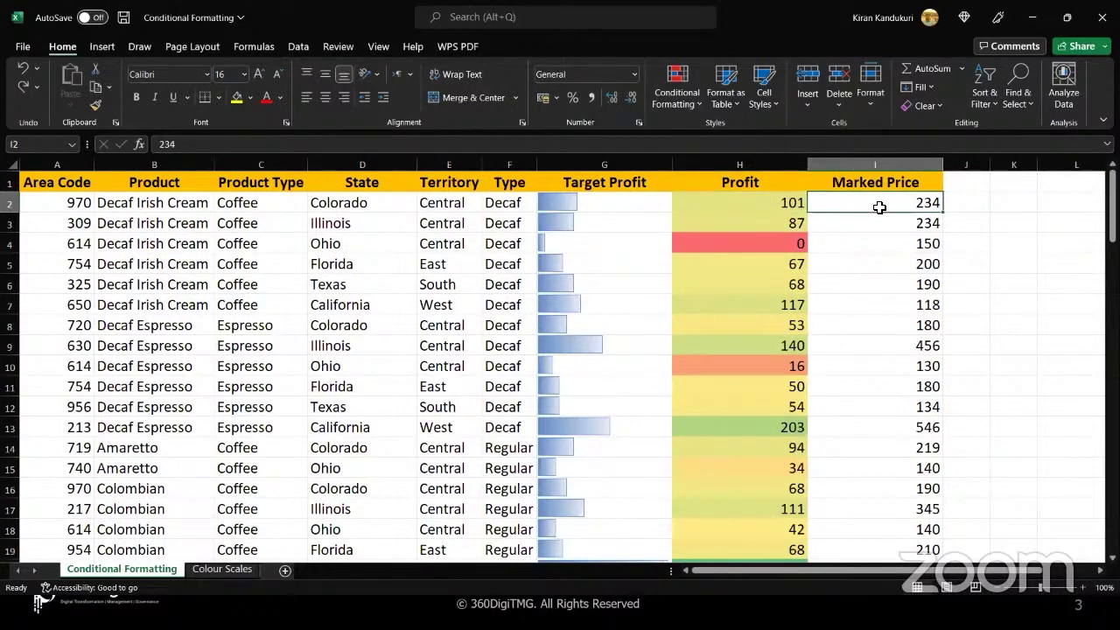
Step: Apply the green, yellow and red circles icon set to the values in the Marked Price column, I2:I101
key(ctrl+shift+Down)
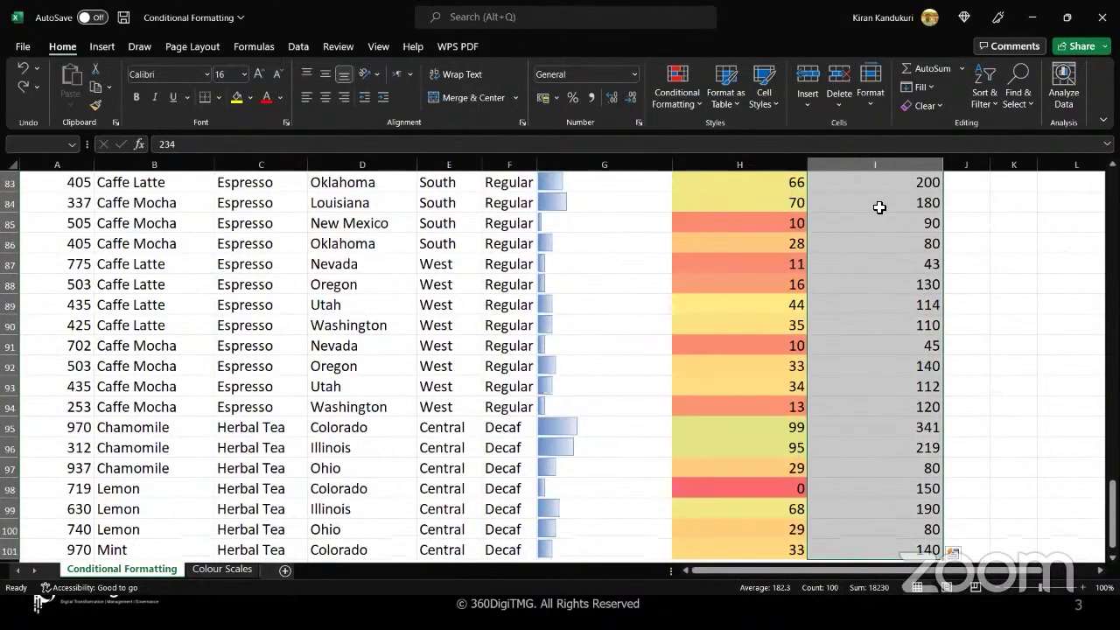
scroll(880, 208, up, 12)
scroll(880, 207, up, 15)
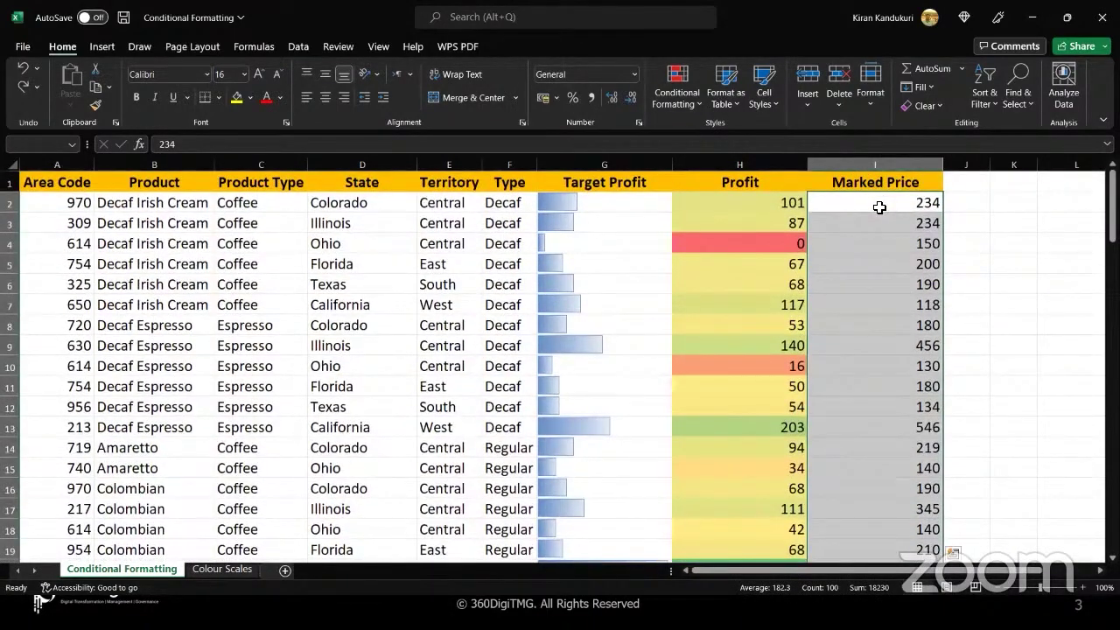
click(700, 107)
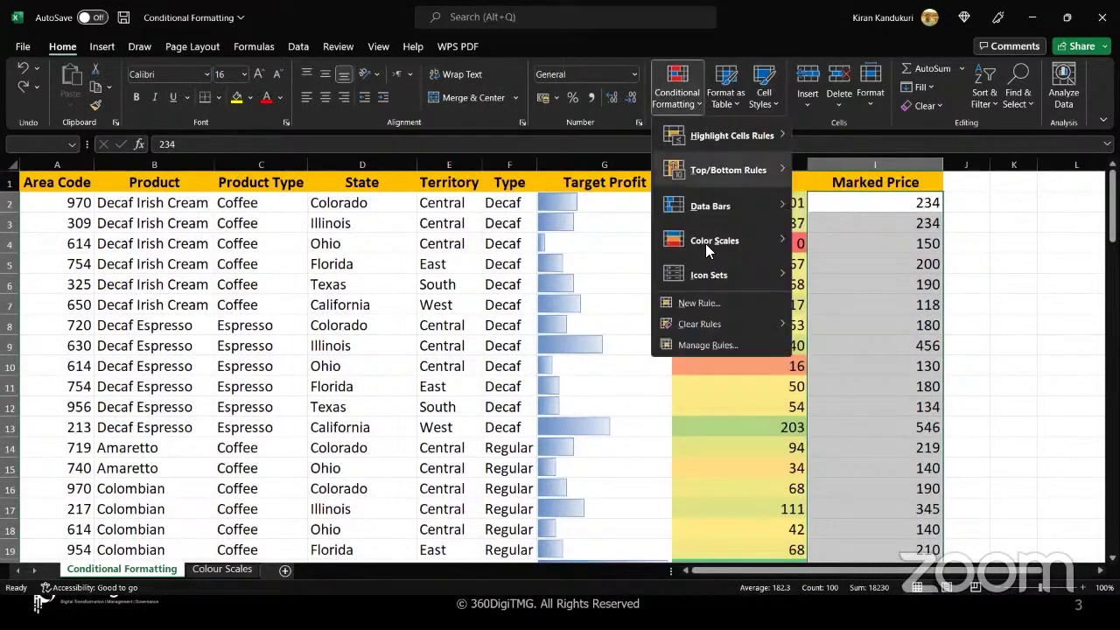
mouse_move(760, 273)
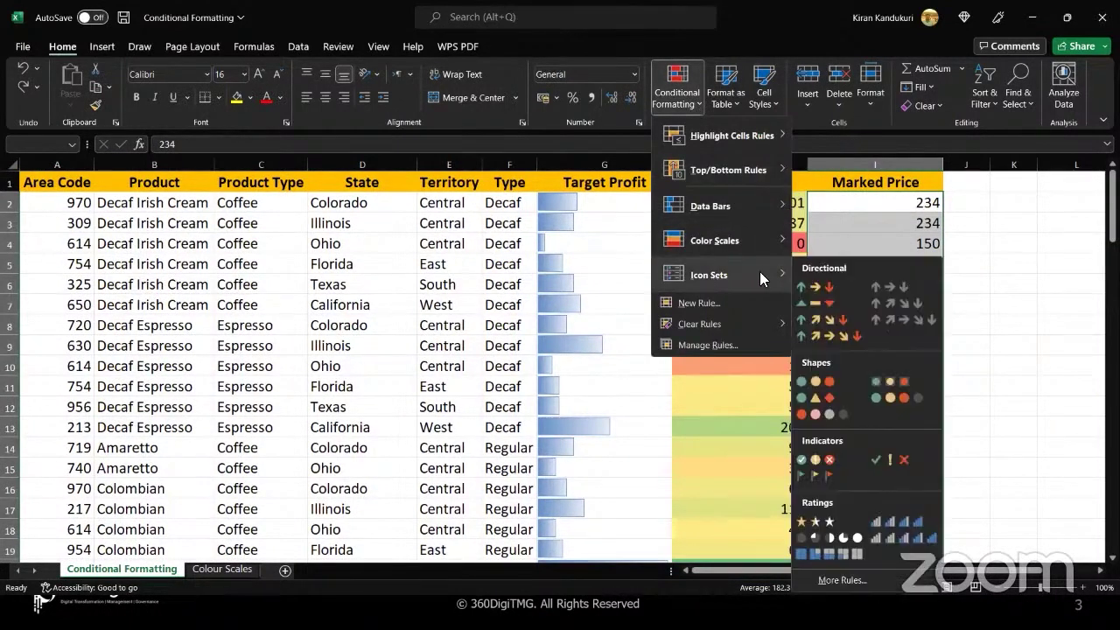
click(840, 383)
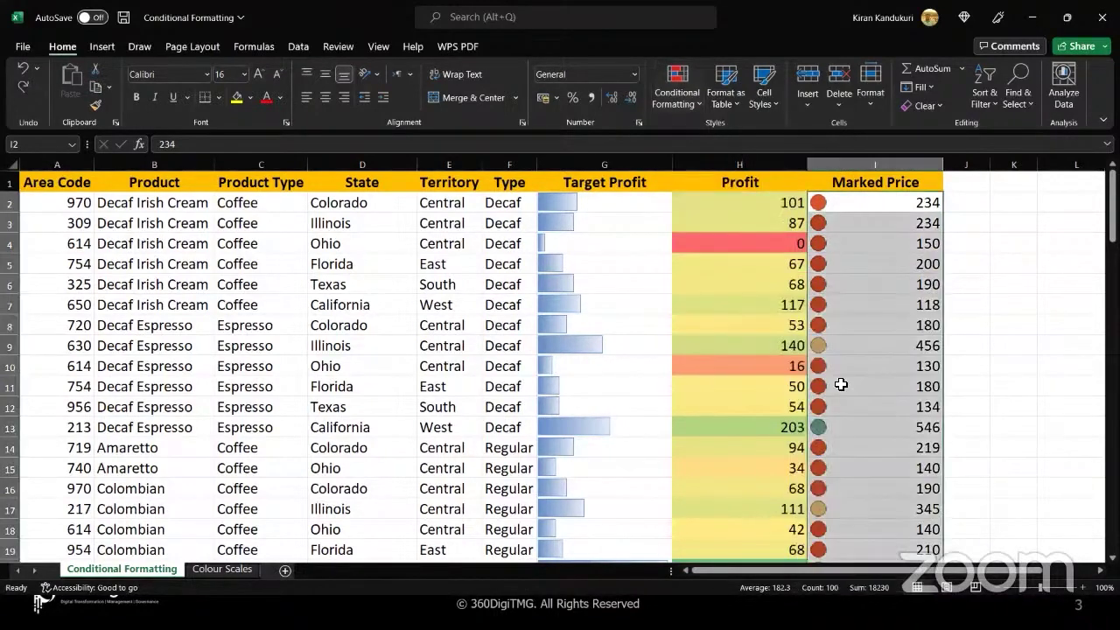
Step: Try to enter the fraction 1/3 in the empty cells K3 and L3, beside the Marked Price column
click(842, 337)
key(Right)
key(Right)
key(Right)
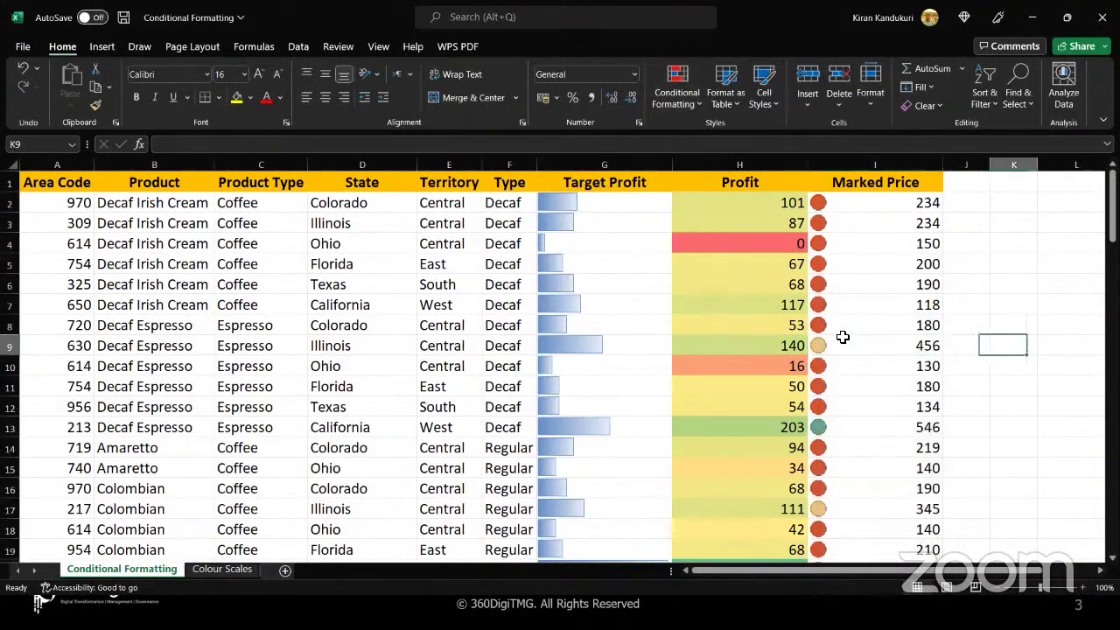
key(Right)
key(Right)
key(Right)
key(Right)
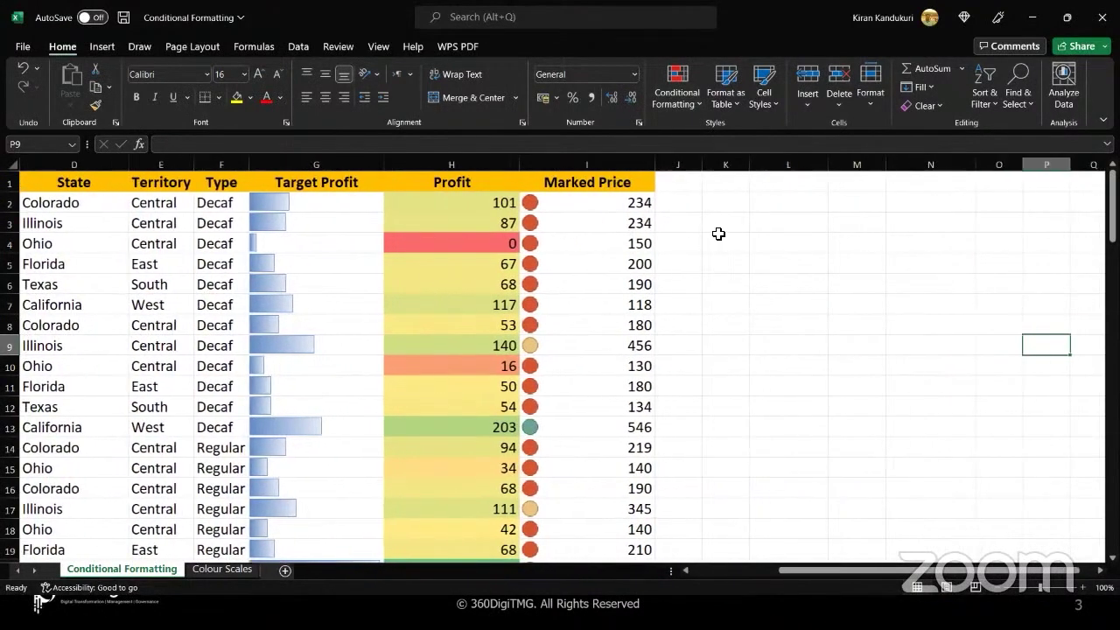
click(718, 231)
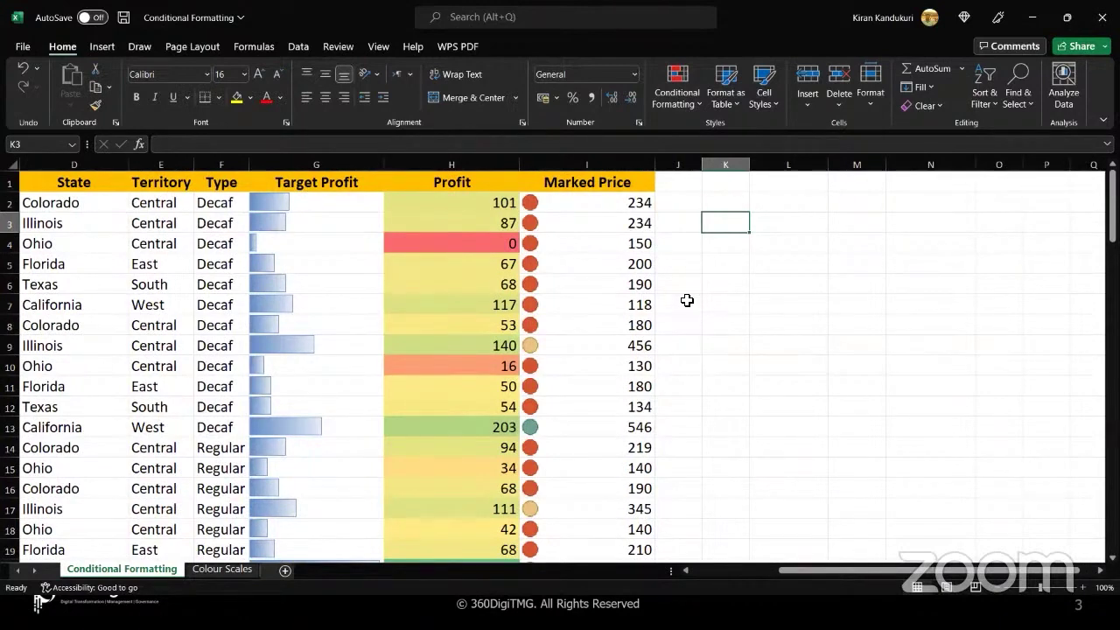
text(1/3)
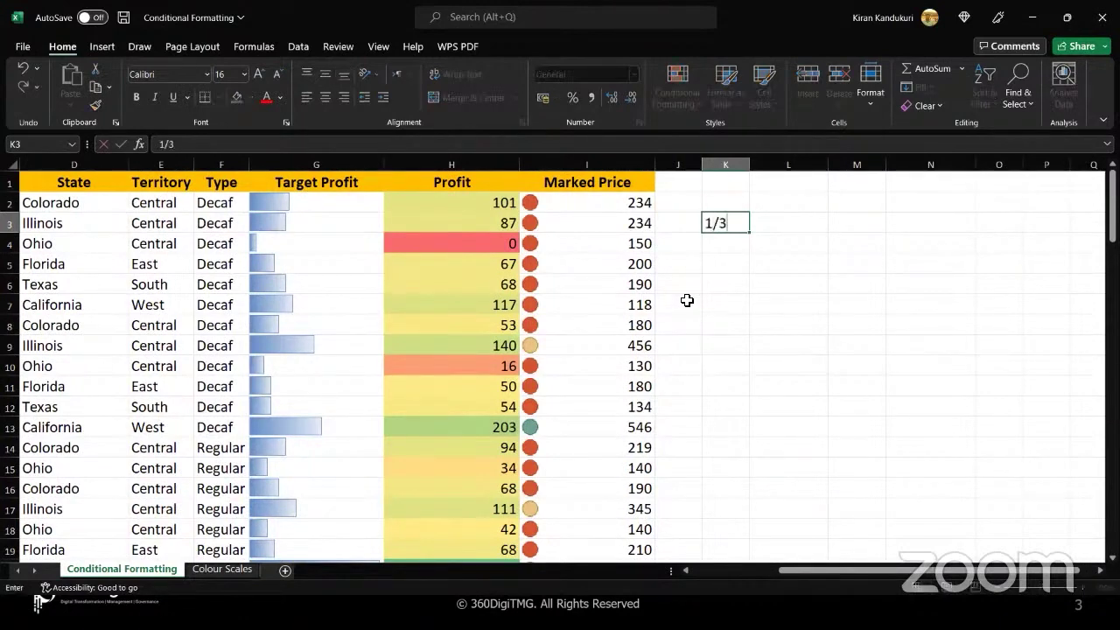
key(Tab)
text(1/3)
key(Tab)
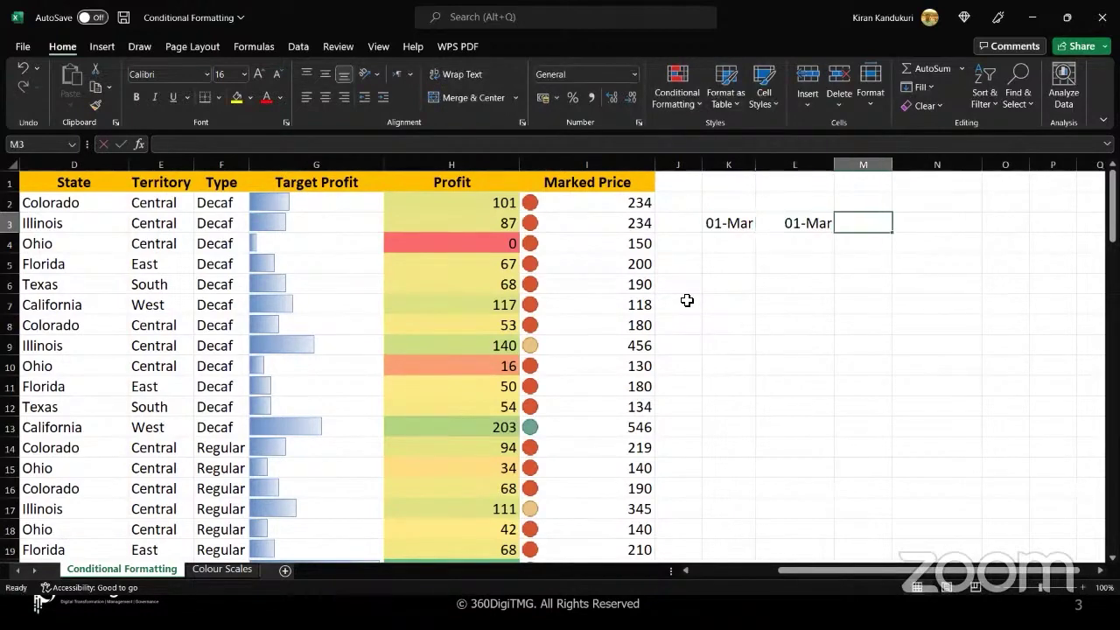
Step: Clear the entries in cells K3 and L3
click(720, 224)
key(BackSpace)
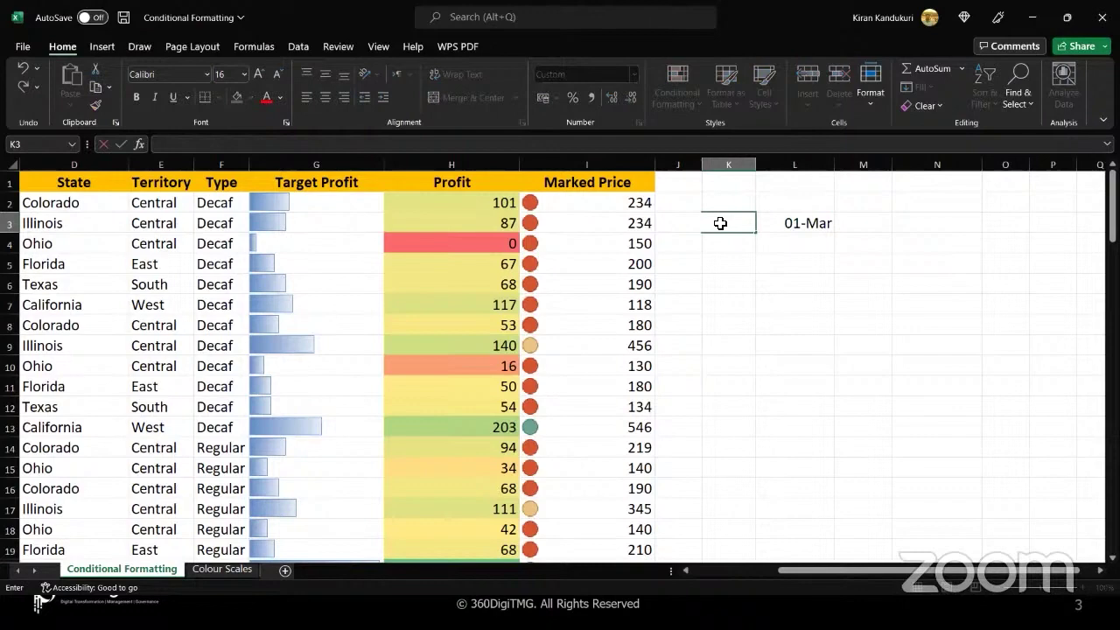
key(Down)
key(Down)
key(Down)
click(732, 222)
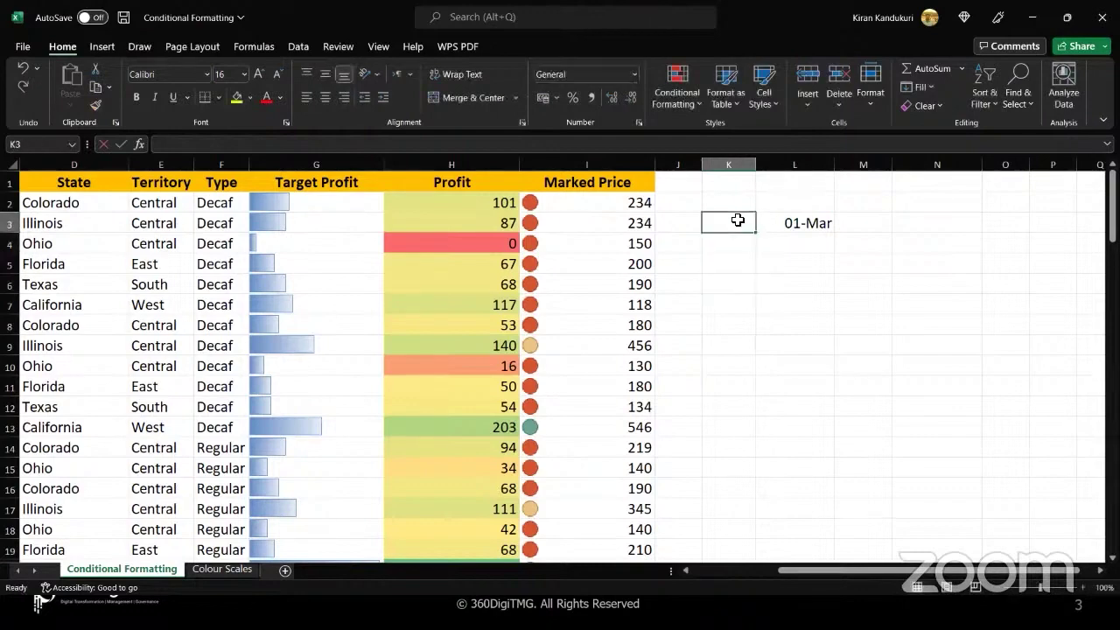
click(778, 223)
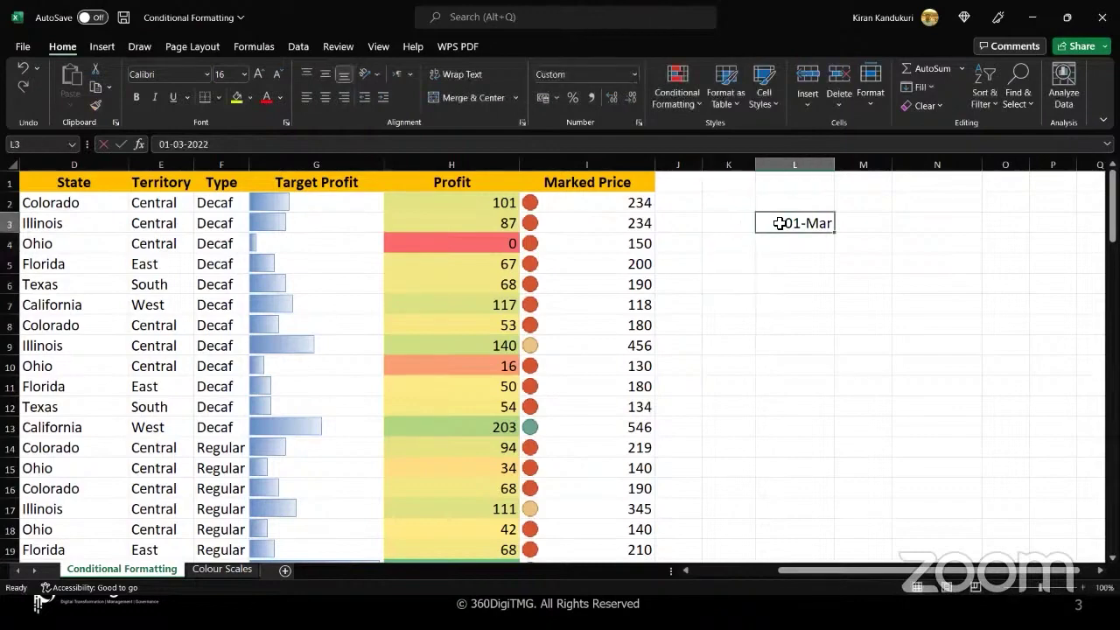
key(Delete)
click(726, 293)
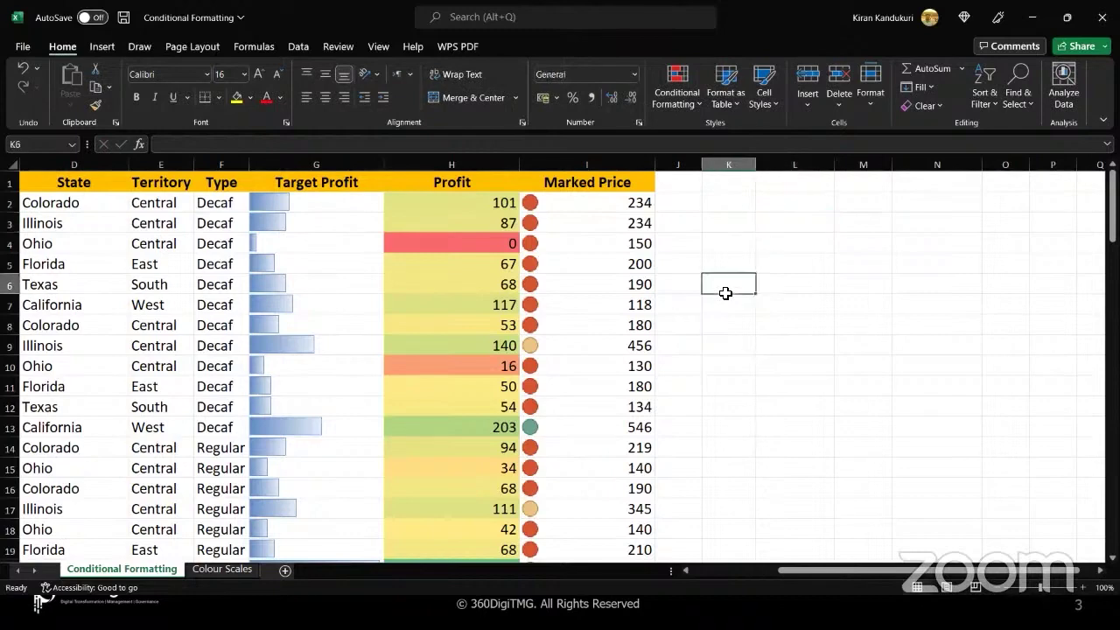
key(Up)
key(Up)
key(Up)
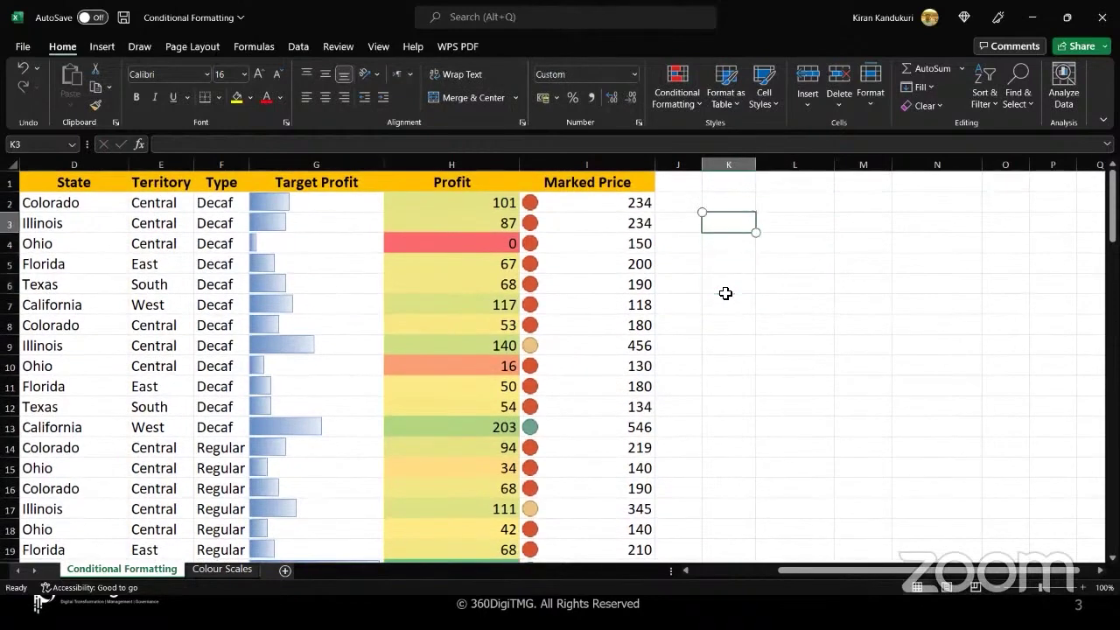
scroll(725, 293, down, 1)
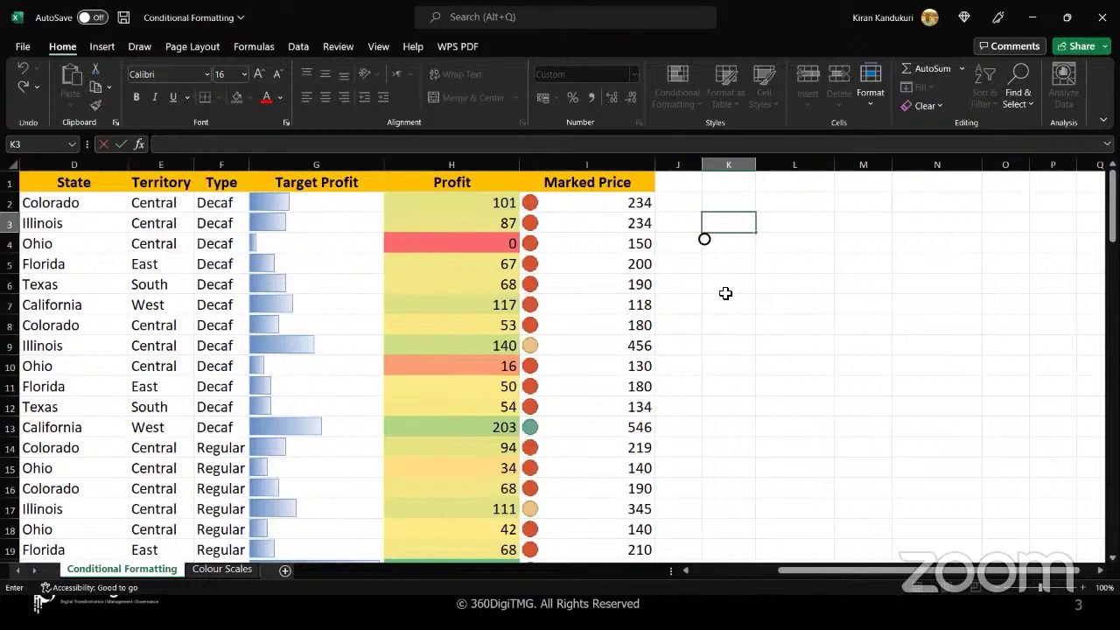
click(765, 362)
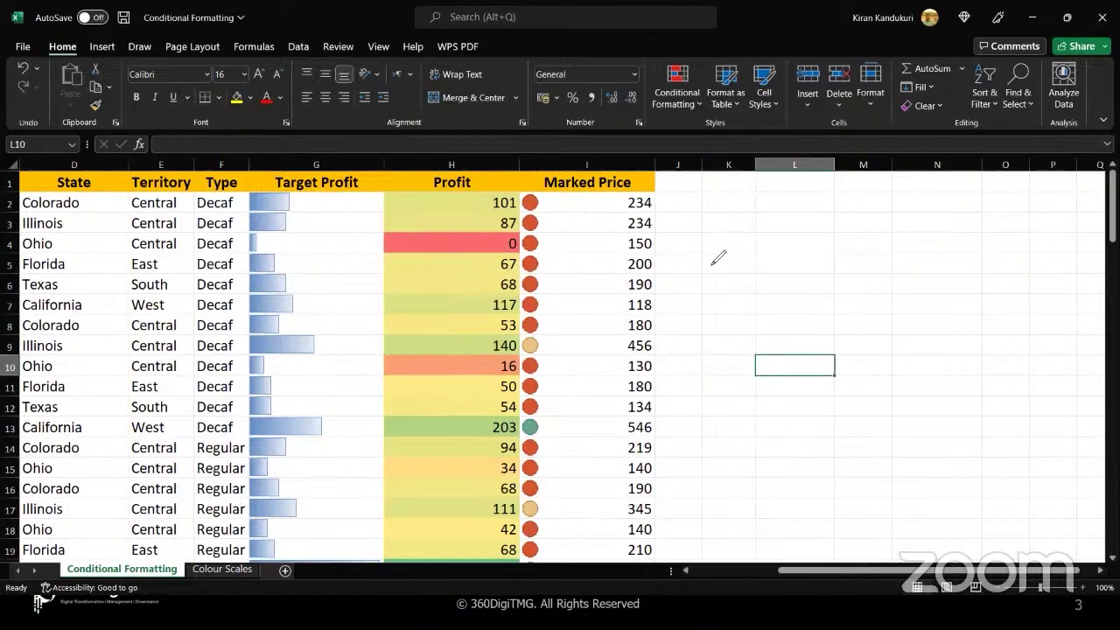
Step: Handwrite 1/3 three times as screen annotations over the empty columns K to N and circle the first two
mouse_move(714, 230)
mouse_down()
mouse_move(710, 258)
mouse_move(740, 279)
mouse_move(720, 288)
mouse_up()
mouse_move(798, 212)
mouse_down()
mouse_move(795, 249)
mouse_move(836, 255)
mouse_move(826, 273)
mouse_up()
drag(914, 210, 911, 242)
mouse_move(948, 209)
mouse_down()
mouse_move(909, 245)
mouse_move(957, 240)
mouse_move(936, 265)
mouse_up()
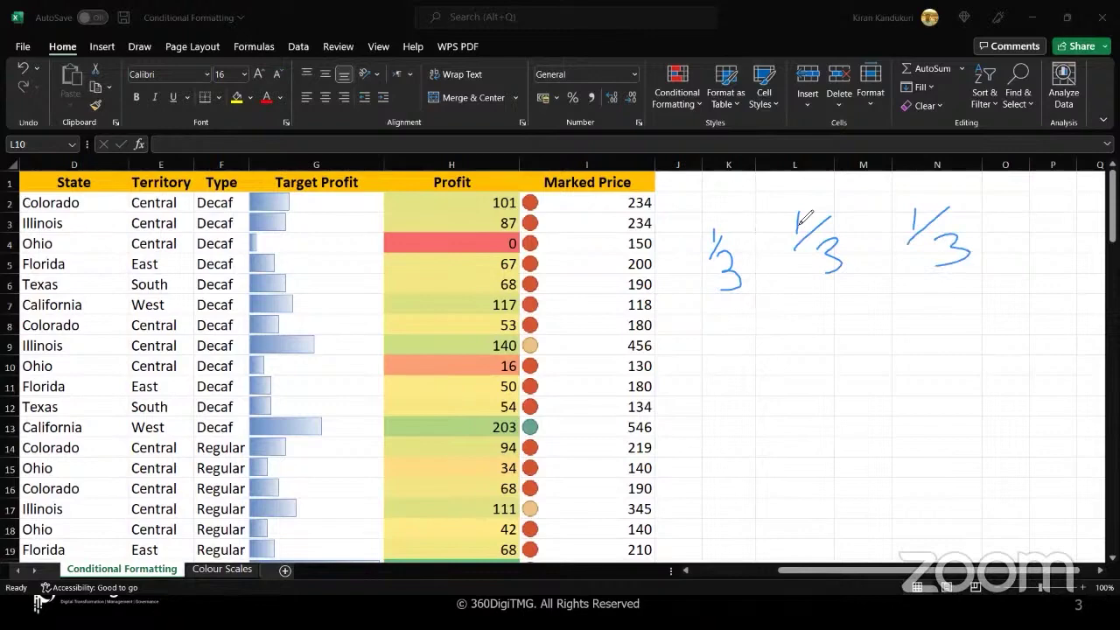
mouse_move(757, 213)
mouse_down()
mouse_move(732, 203)
mouse_move(760, 290)
mouse_move(756, 216)
mouse_up()
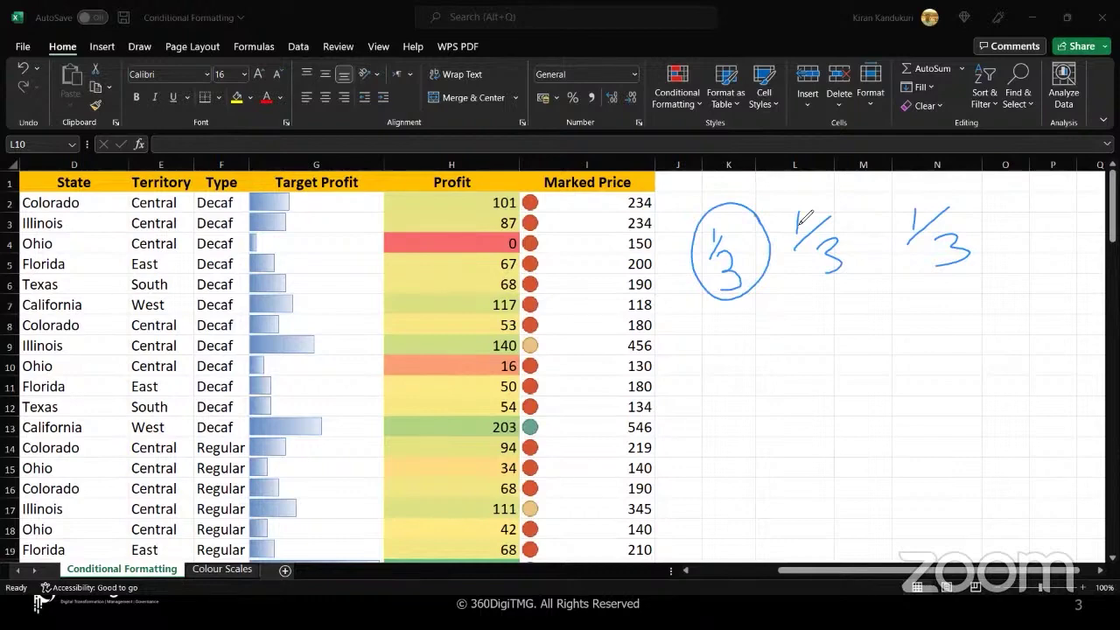
mouse_move(870, 219)
mouse_down()
mouse_move(789, 210)
mouse_move(874, 234)
mouse_move(869, 214)
mouse_up()
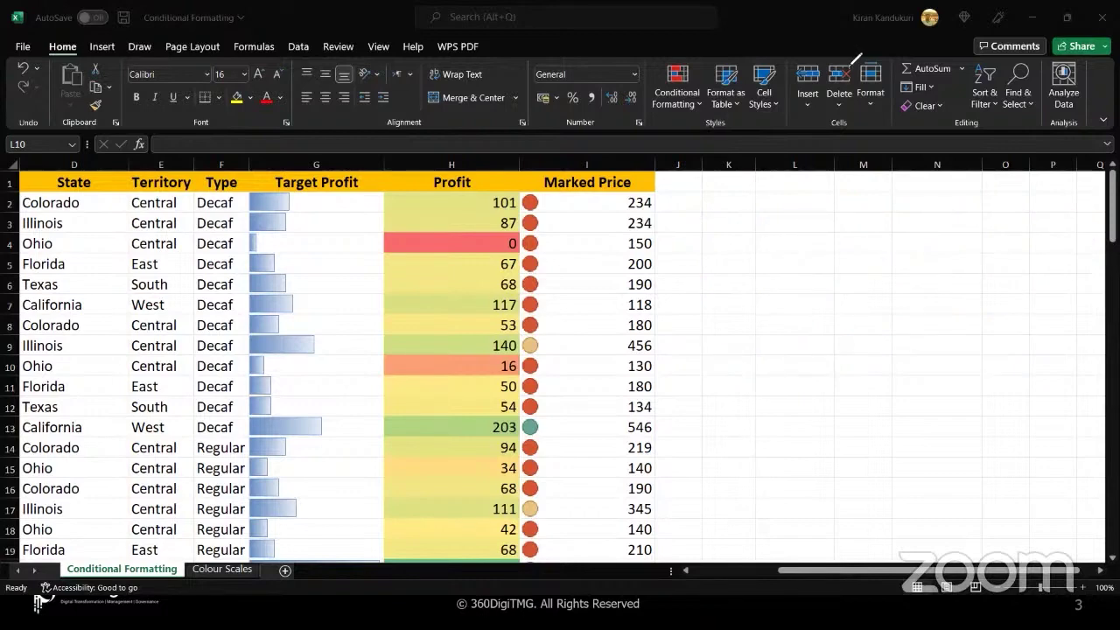
Step: Enter the numbers 1 to 8 one below the other in cells K2 to K9
click(732, 210)
text(1)
key(Return)
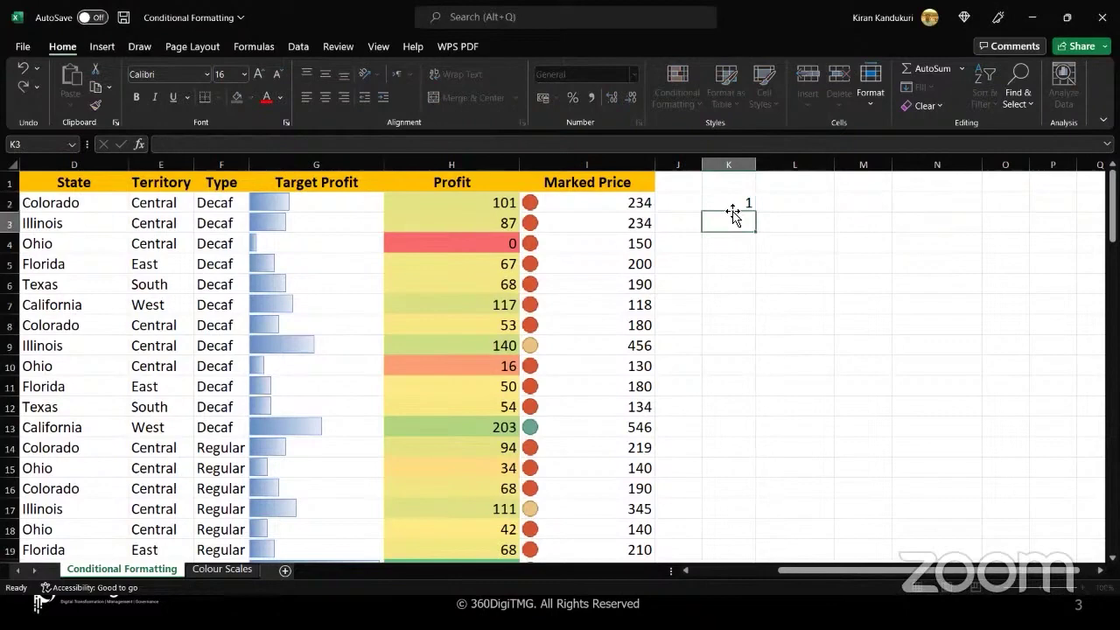
text(2-Jan 3 4 5 )
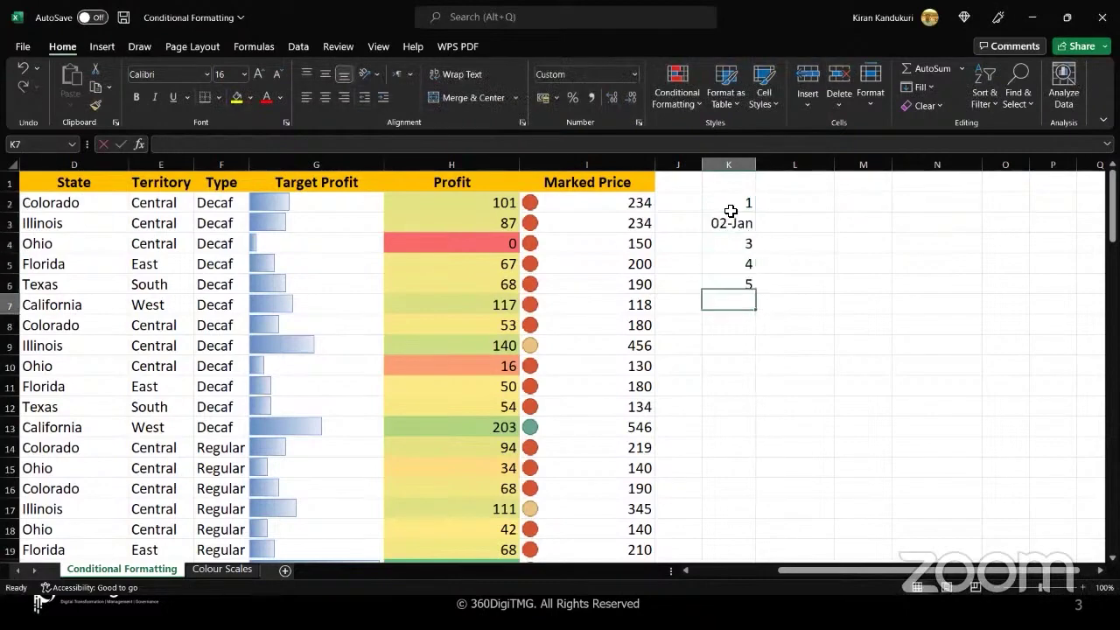
text(6 7)
key(Return)
text(8)
key(Return)
Step: Try to replace the date shown in cell K3 by entering 2 again
key(Up)
key(Up)
key(Up)
key(Up)
key(Up)
key(Up)
key(Up)
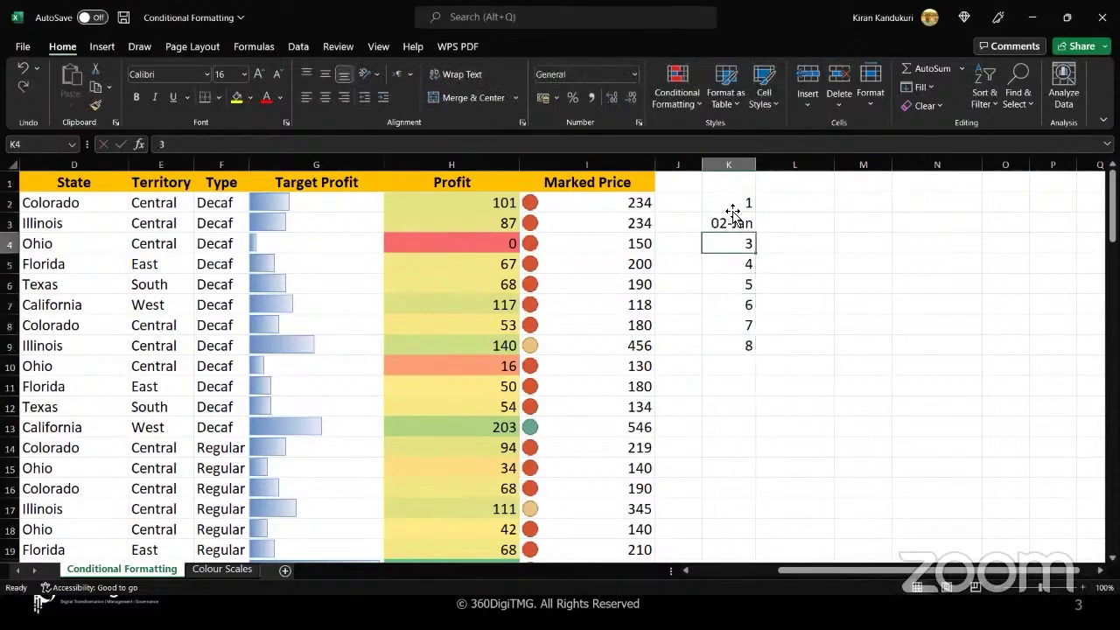
double_click(733, 217)
text(2)
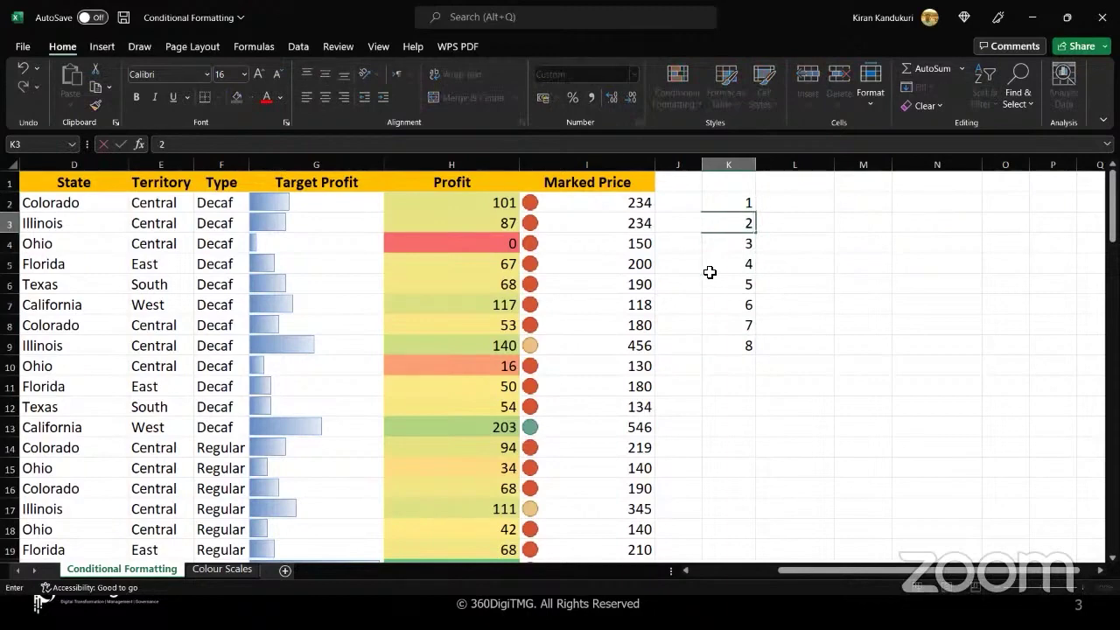
click(733, 202)
Step: Format column K as Number with no decimal places
click(735, 186)
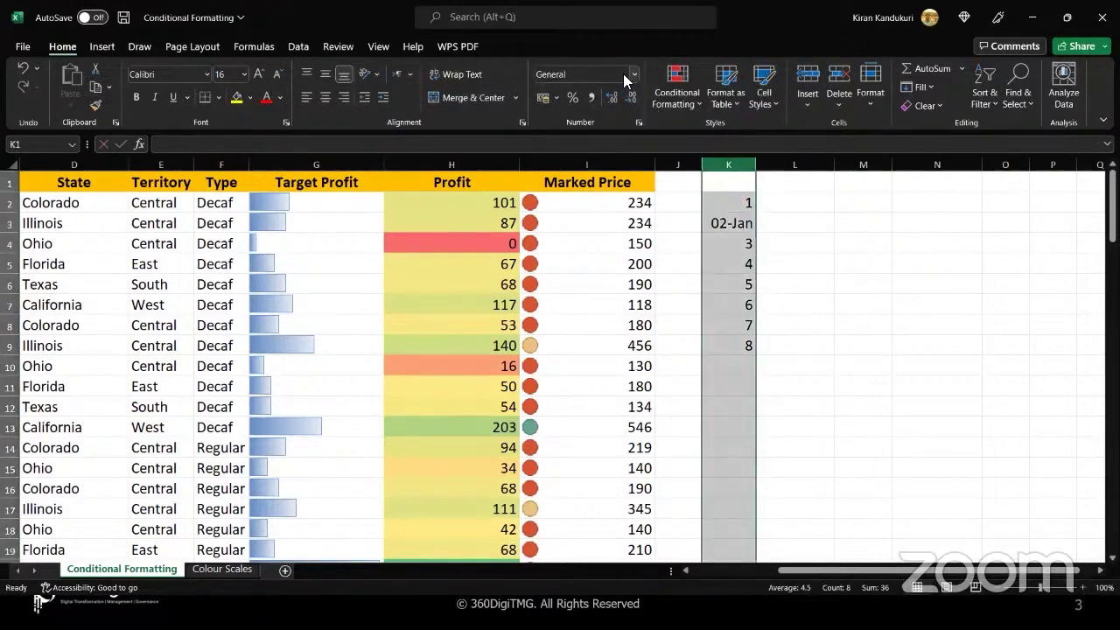
click(623, 73)
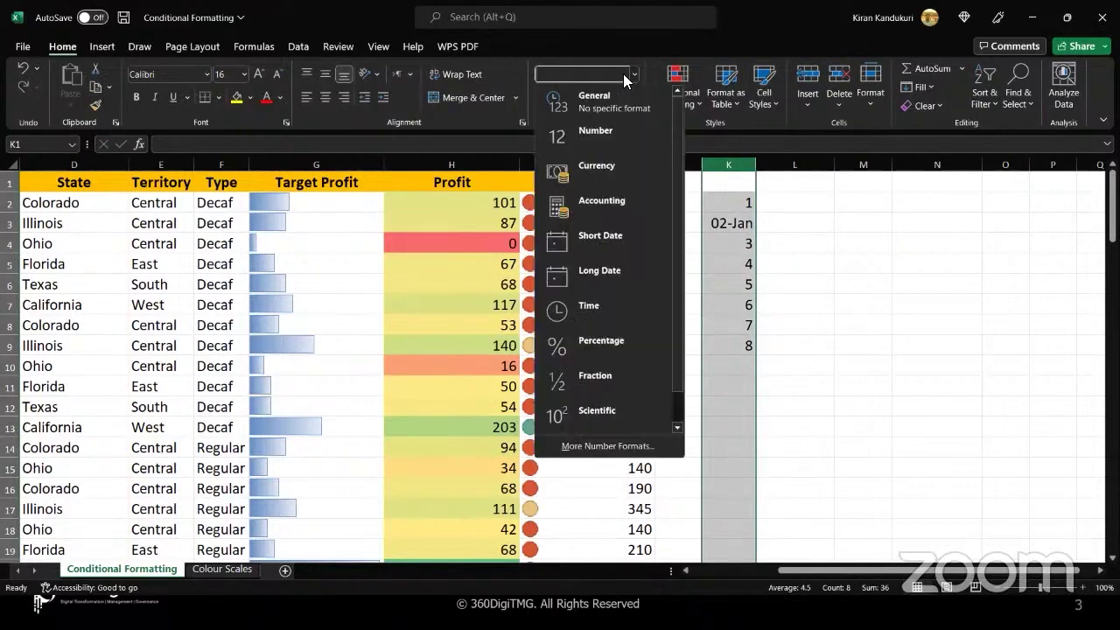
click(581, 139)
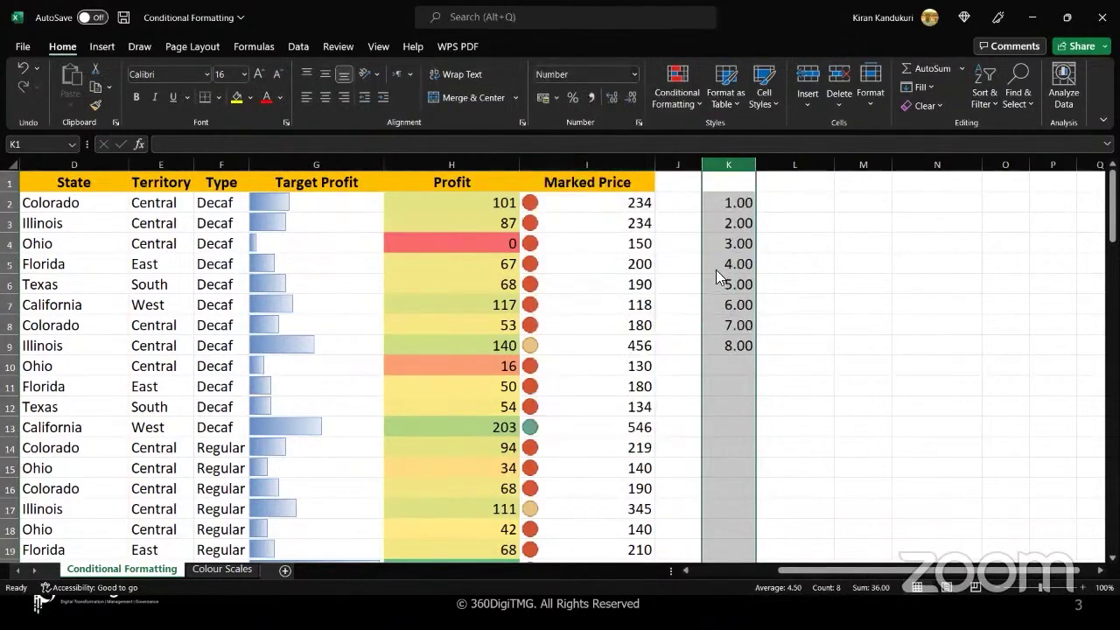
click(641, 97)
click(640, 97)
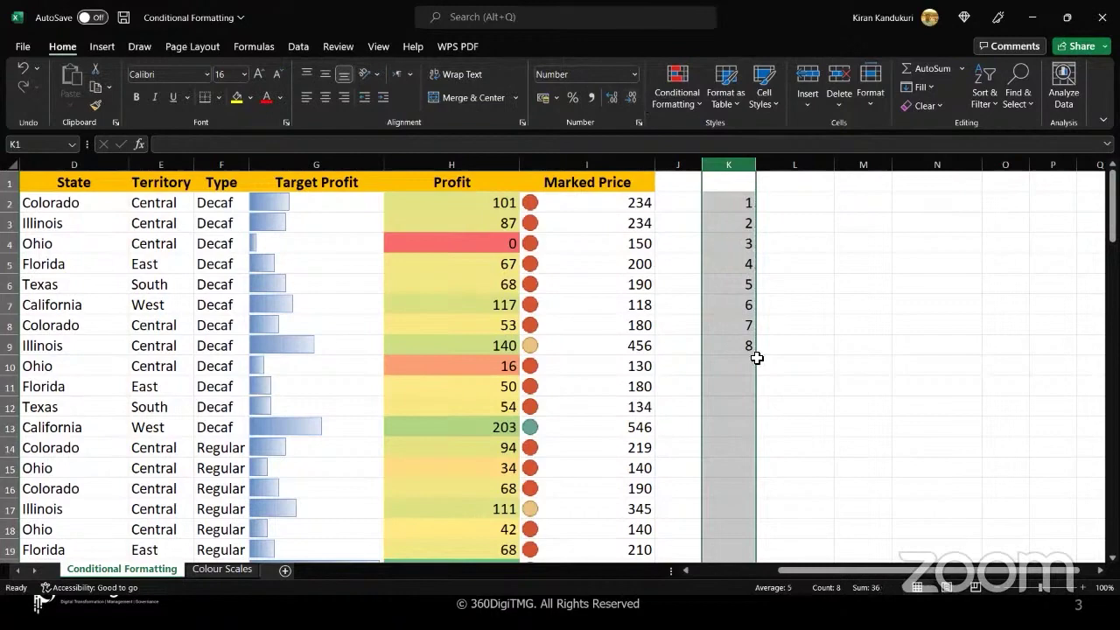
Step: Add the number 9 in cell K10, below the 8
click(736, 364)
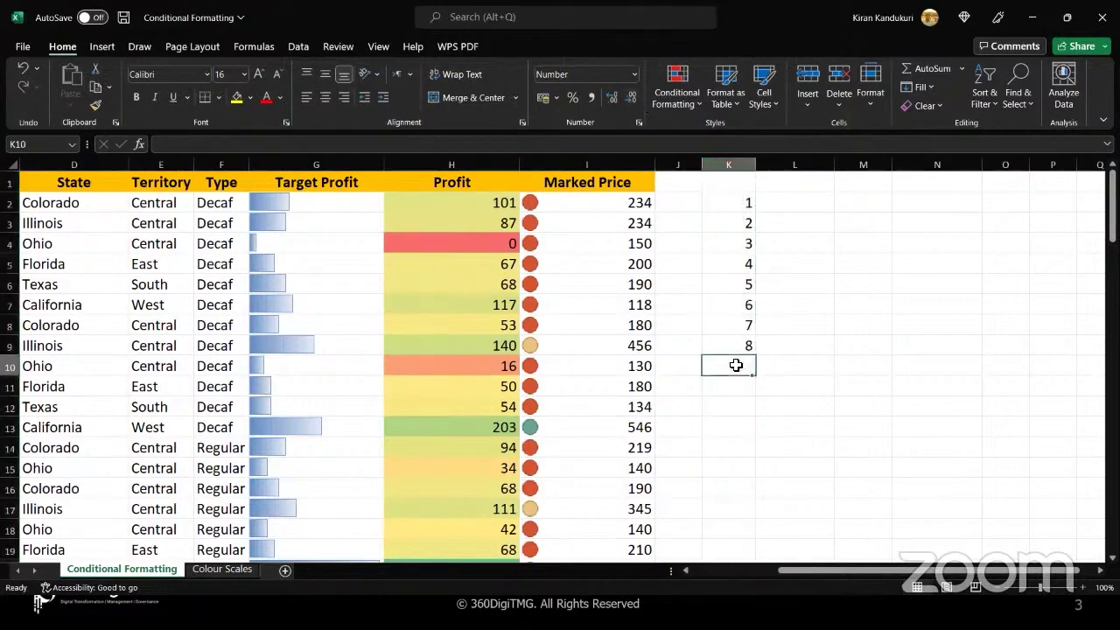
text(9)
key(Return)
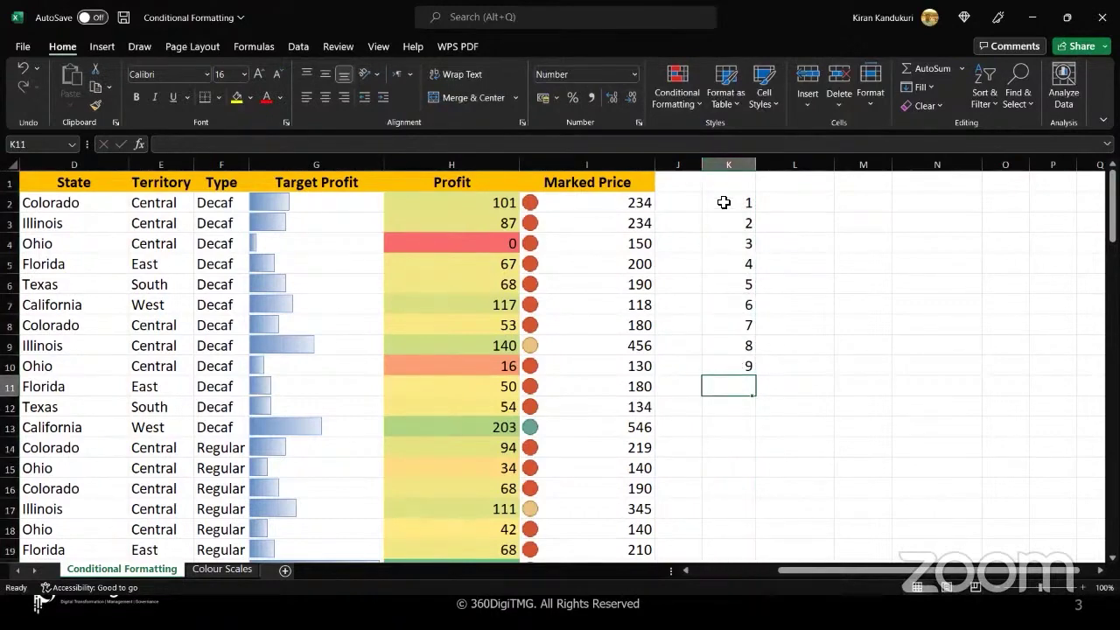
Step: Apply the green, yellow and red circles icon set to the numbers in cells K2 to K10
drag(724, 202, 723, 368)
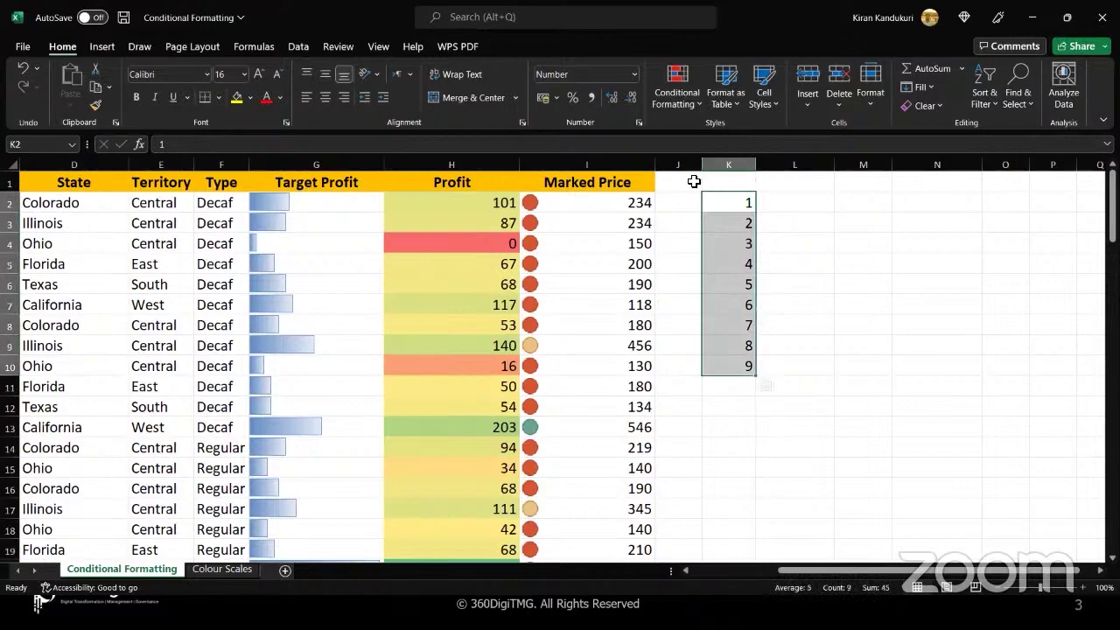
click(695, 103)
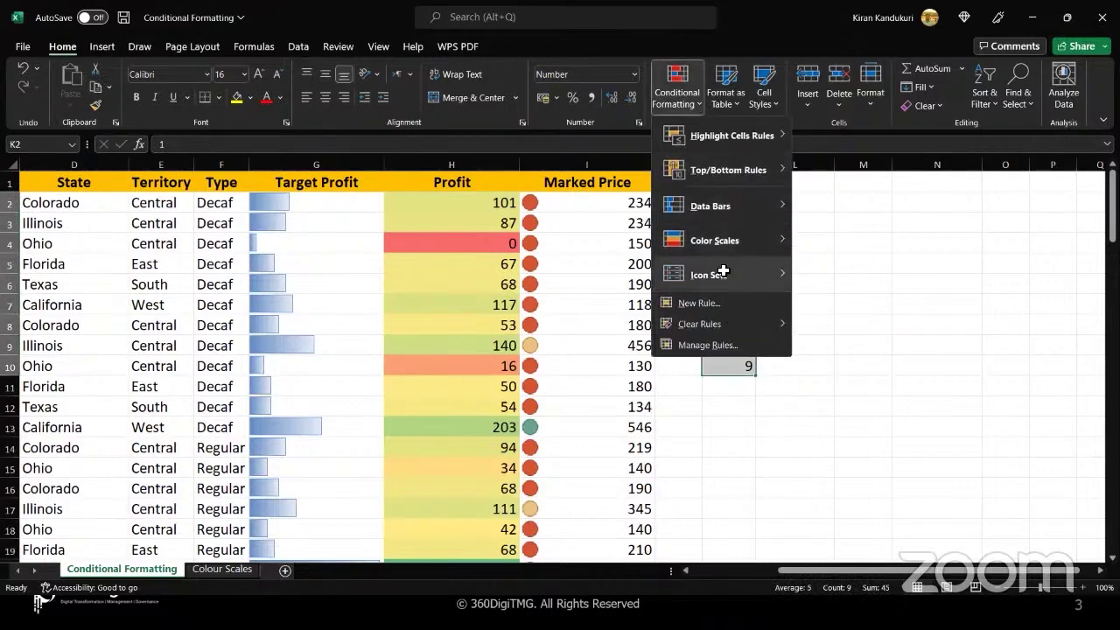
mouse_move(723, 273)
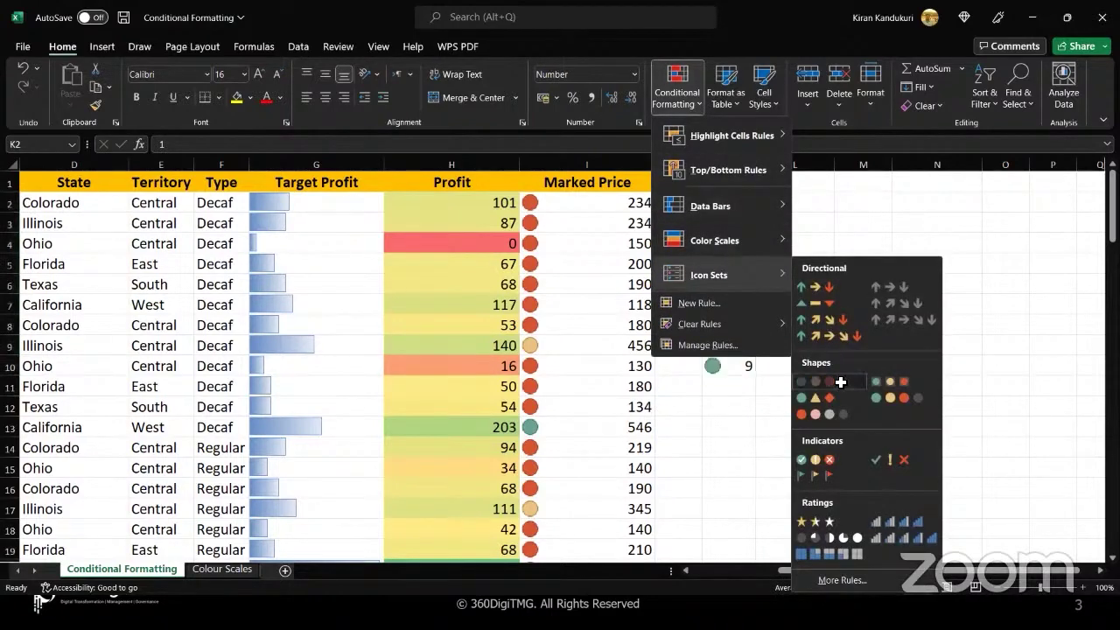
click(838, 381)
click(847, 220)
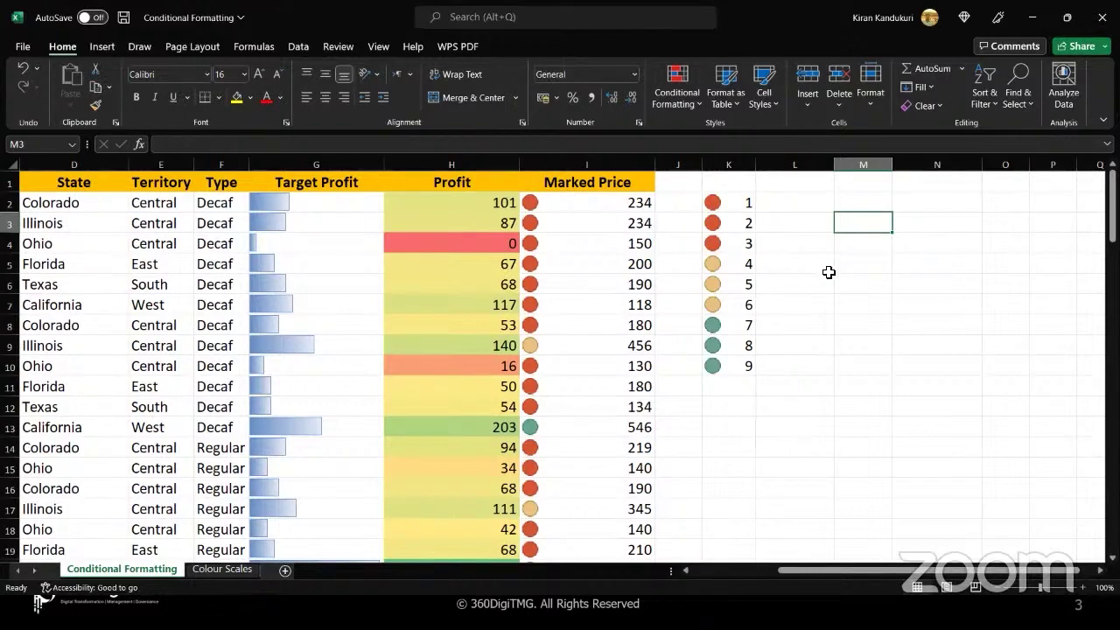
click(809, 202)
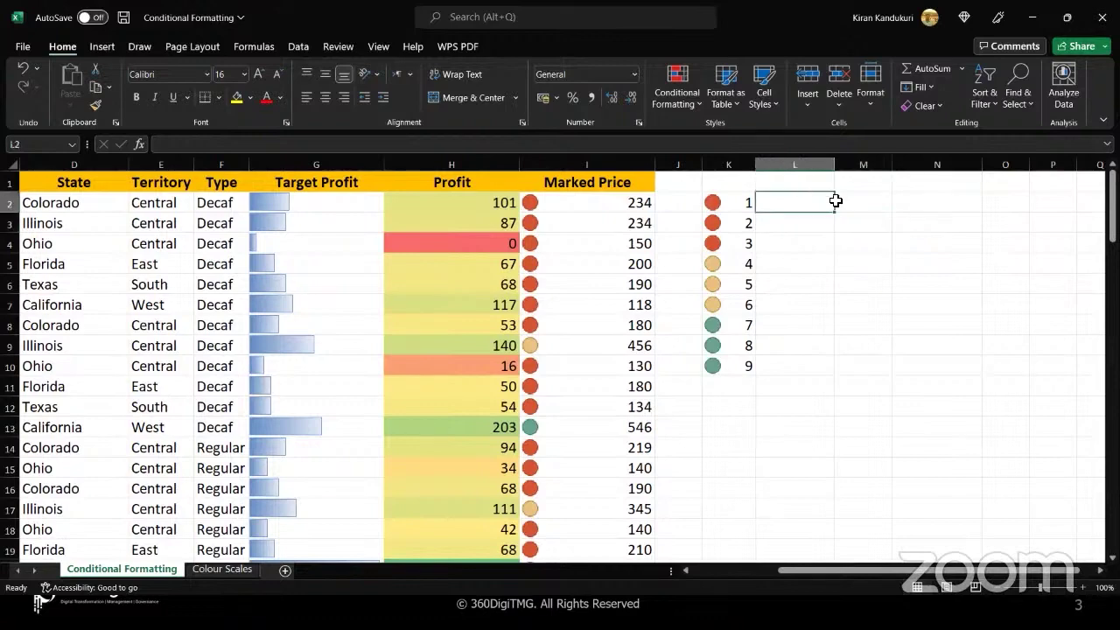
Step: Replace the sample numbers in cells K5 and K6 with 1 and 2
click(848, 202)
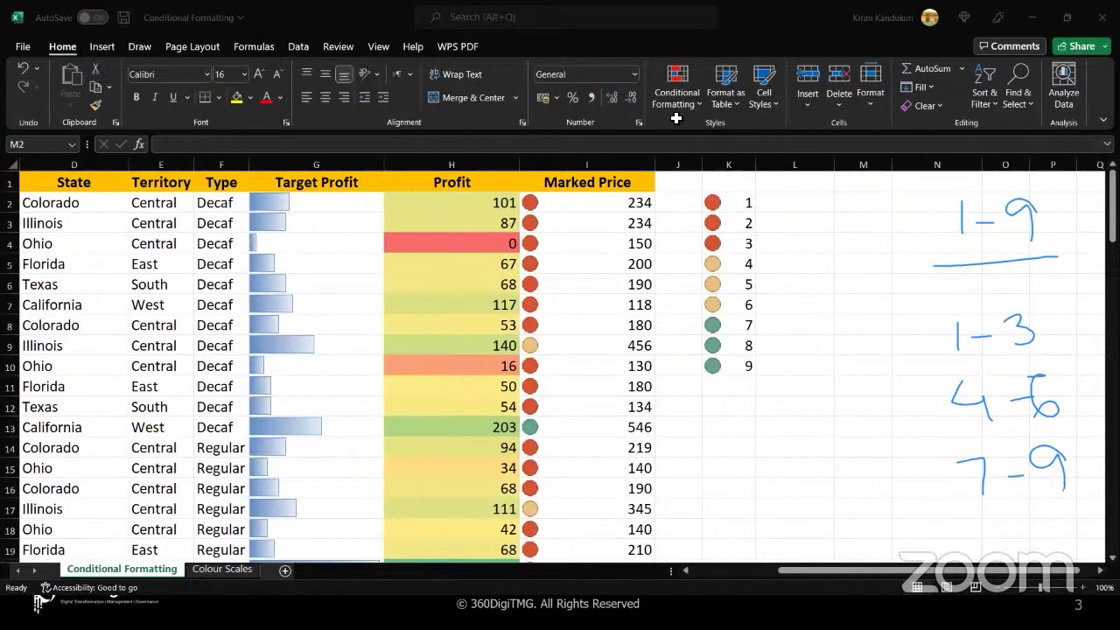
click(741, 269)
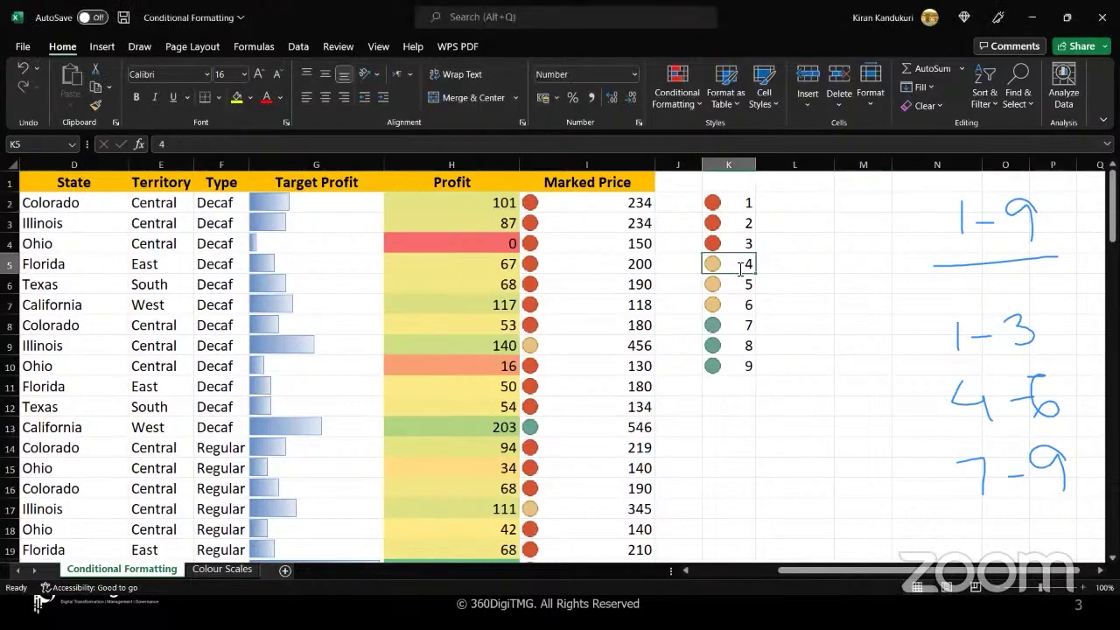
text(1)
key(Return)
text(2)
key(Return)
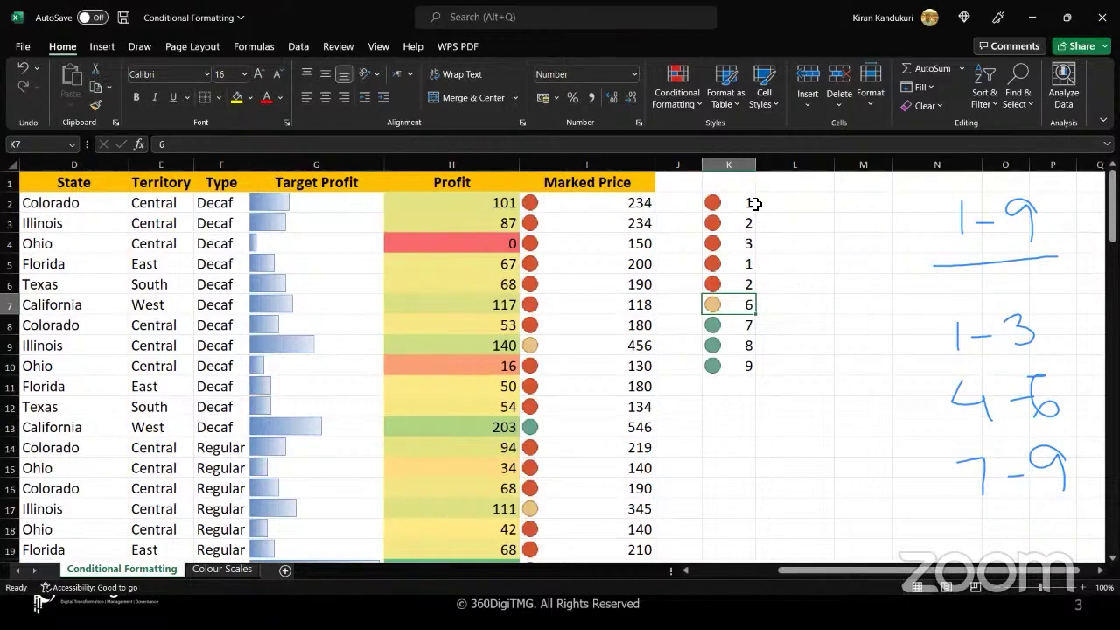
Step: Change the last sample number, in cell K10, to 6
drag(755, 203, 737, 284)
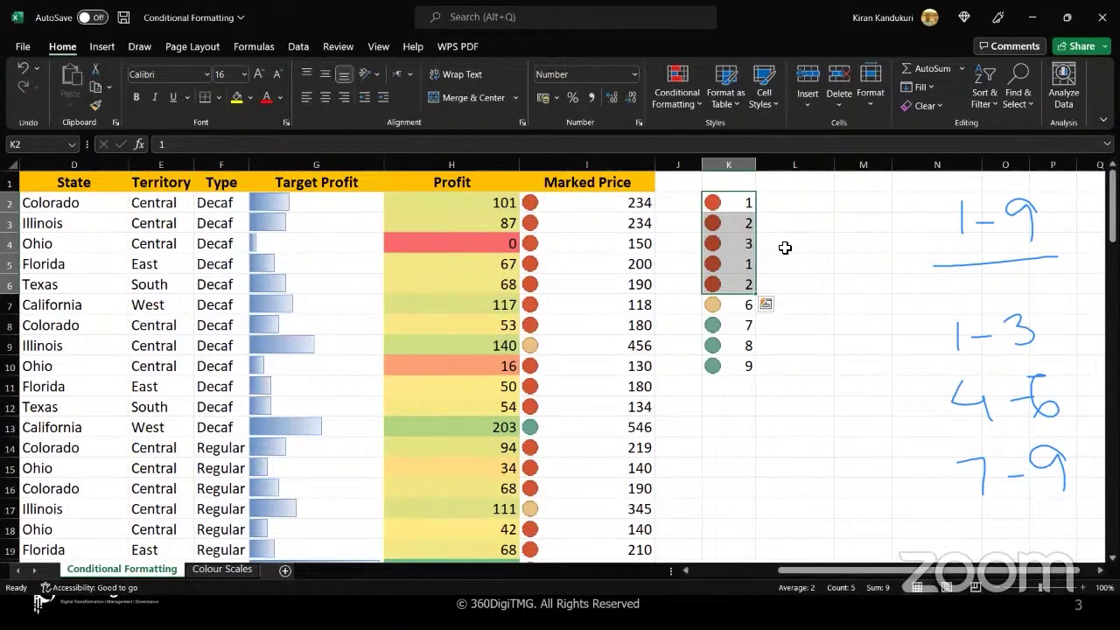
click(734, 308)
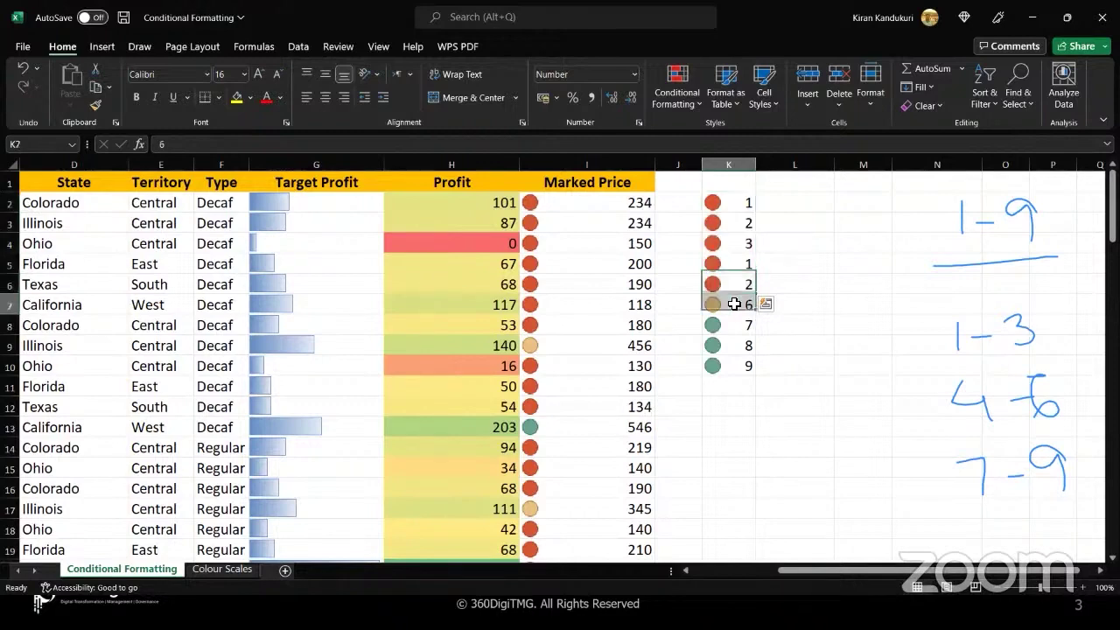
click(737, 364)
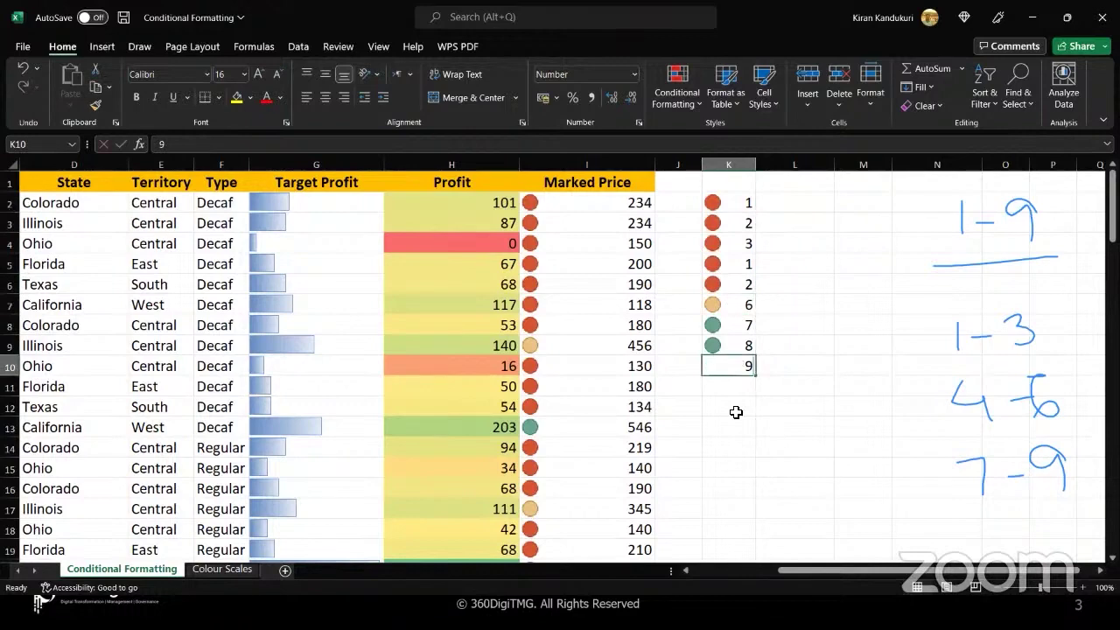
text(6)
key(Return)
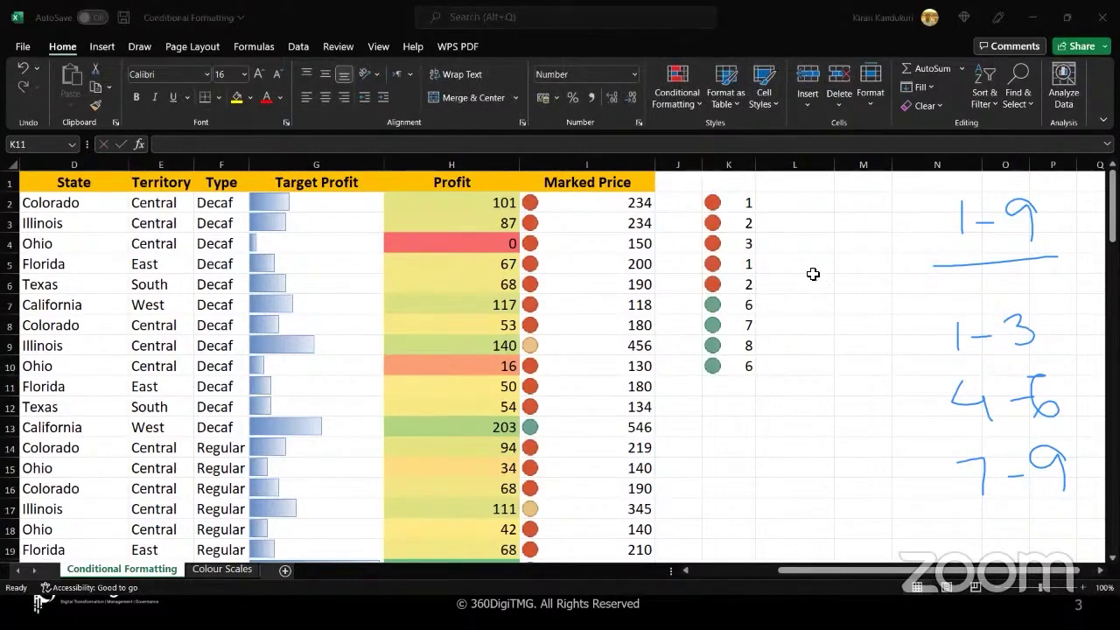
Step: Handwrite the range 1 – 6 beside the sample list and overwrite its 6 as an 8
mouse_move(806, 184)
mouse_down()
mouse_move(804, 220)
mouse_move(846, 203)
mouse_up()
mouse_move(893, 180)
mouse_down()
mouse_move(857, 197)
mouse_move(871, 220)
mouse_move(862, 207)
mouse_up()
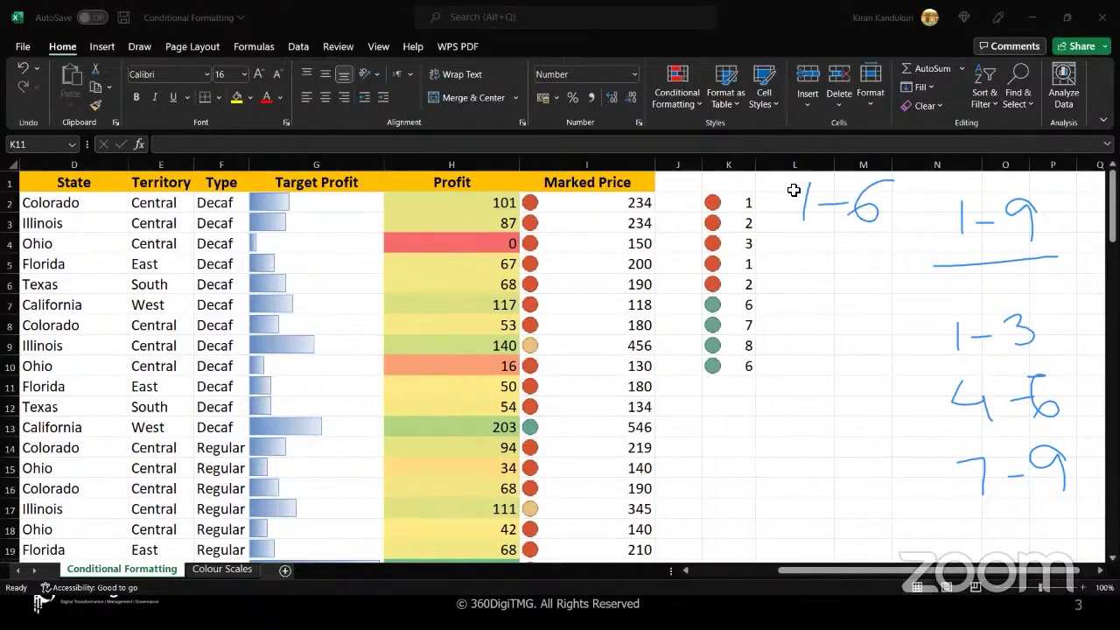
mouse_move(863, 205)
mouse_down()
mouse_move(898, 184)
mouse_move(880, 180)
mouse_up()
Step: Set the sample number in cell K9 to 5 and the one in cell K8 to 6
click(734, 344)
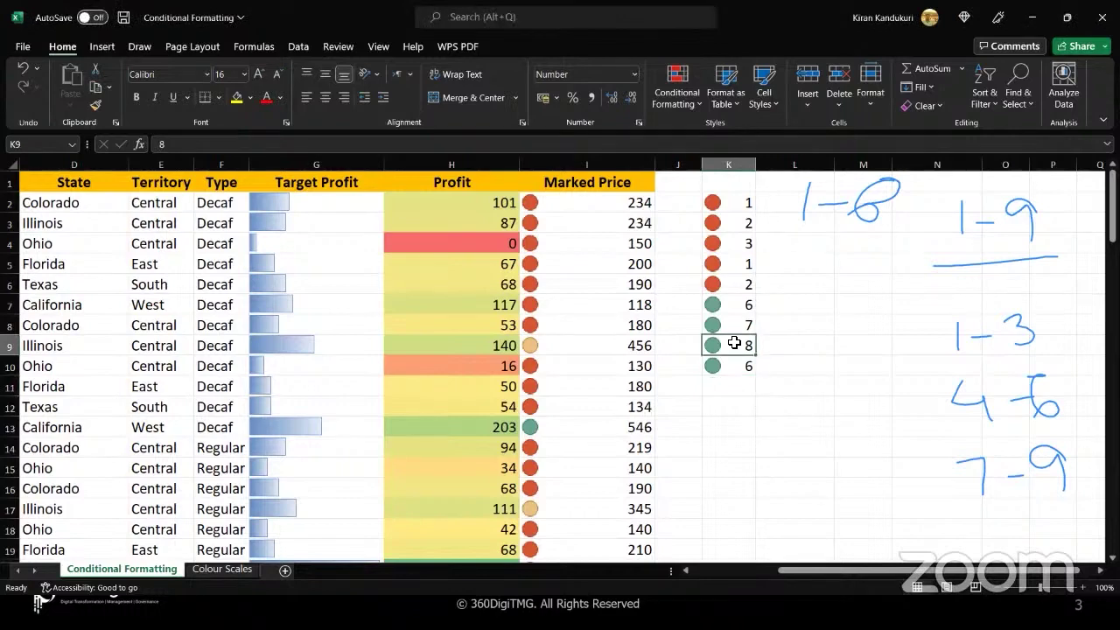
text(5)
key(Up)
text(5)
key(Escape)
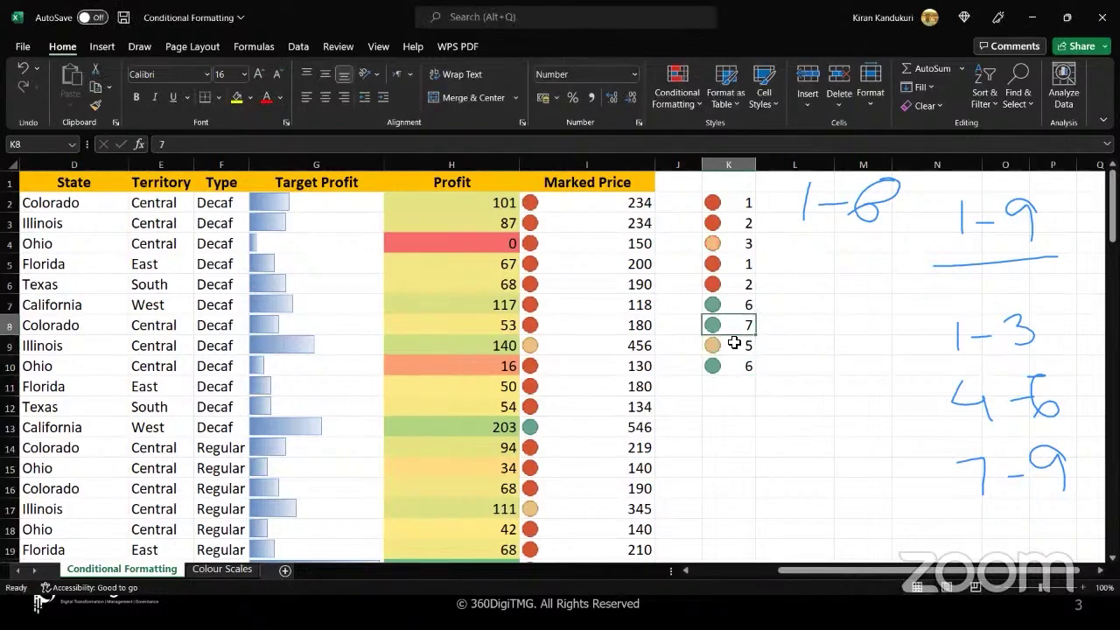
key(Up)
key(Down)
text(6)
key(Return)
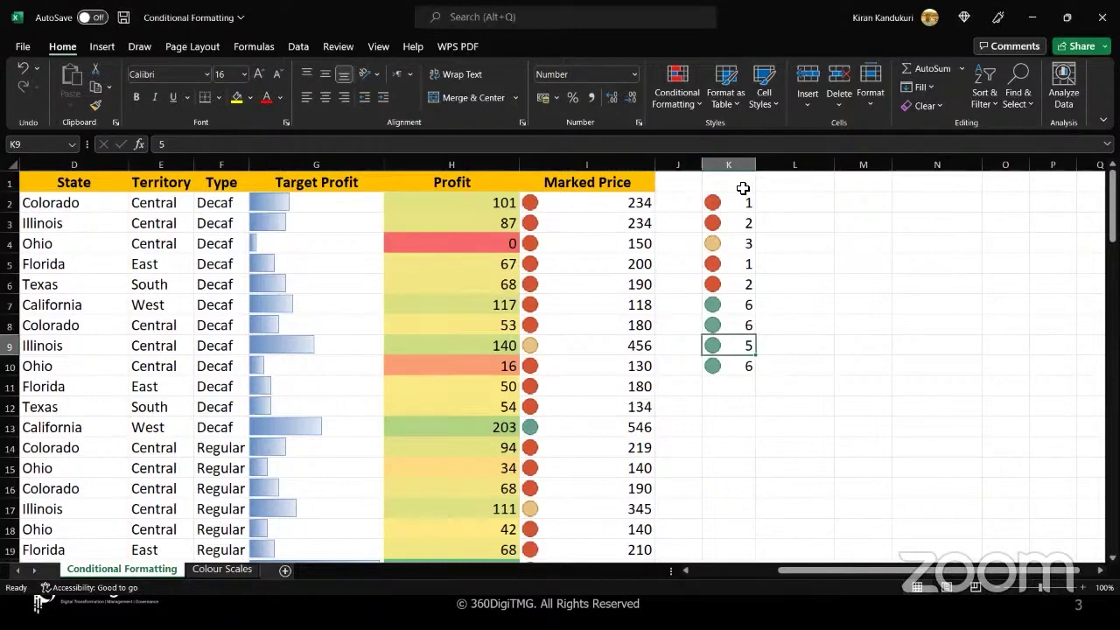
Step: Delete all the sample numbers in cells K2 to K10
key(Up)
key(Up)
key(Up)
key(Up)
key(Up)
key(Up)
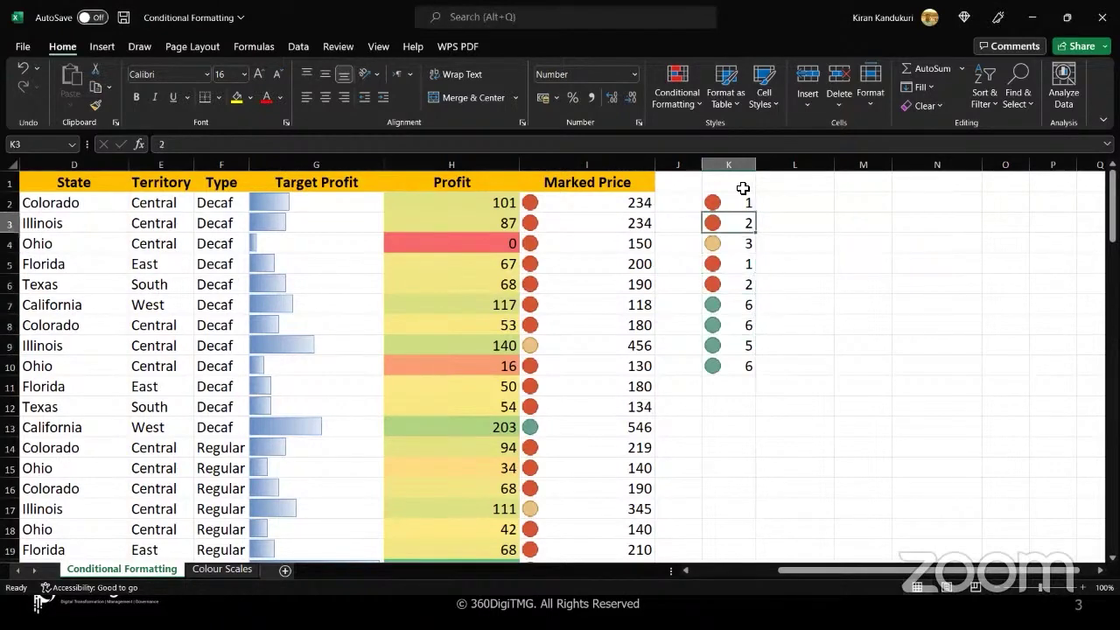
key(Up)
key(shift+Down)
key(shift+Down)
key(shift+Down)
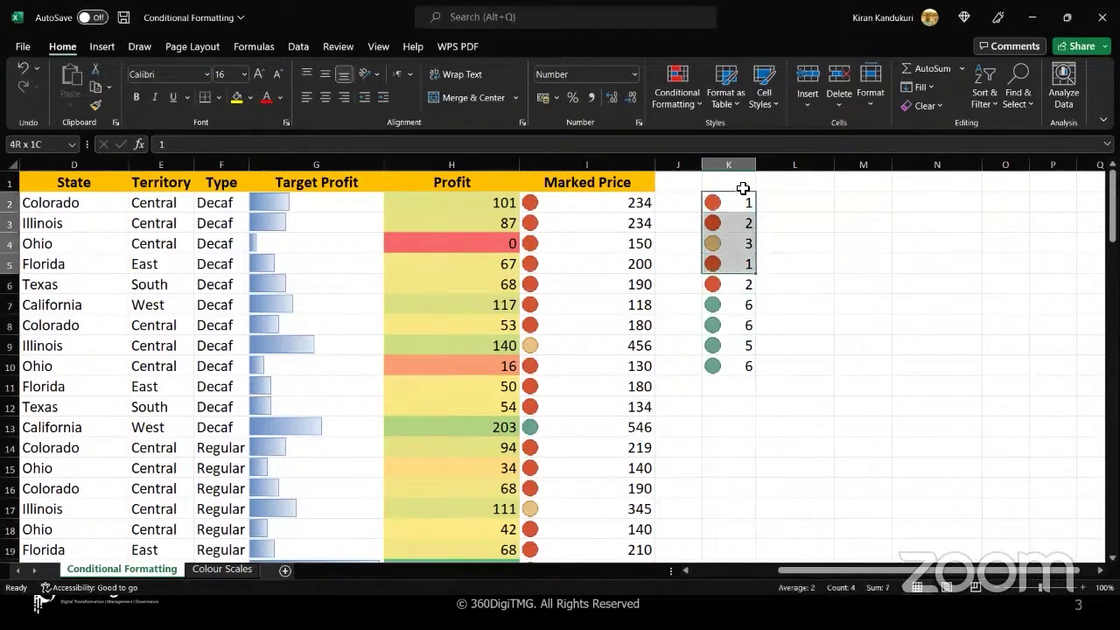
key(shift+Down)
key(shift+Down)
key(shift+Down)
key(shift+Down)
key(shift+Down)
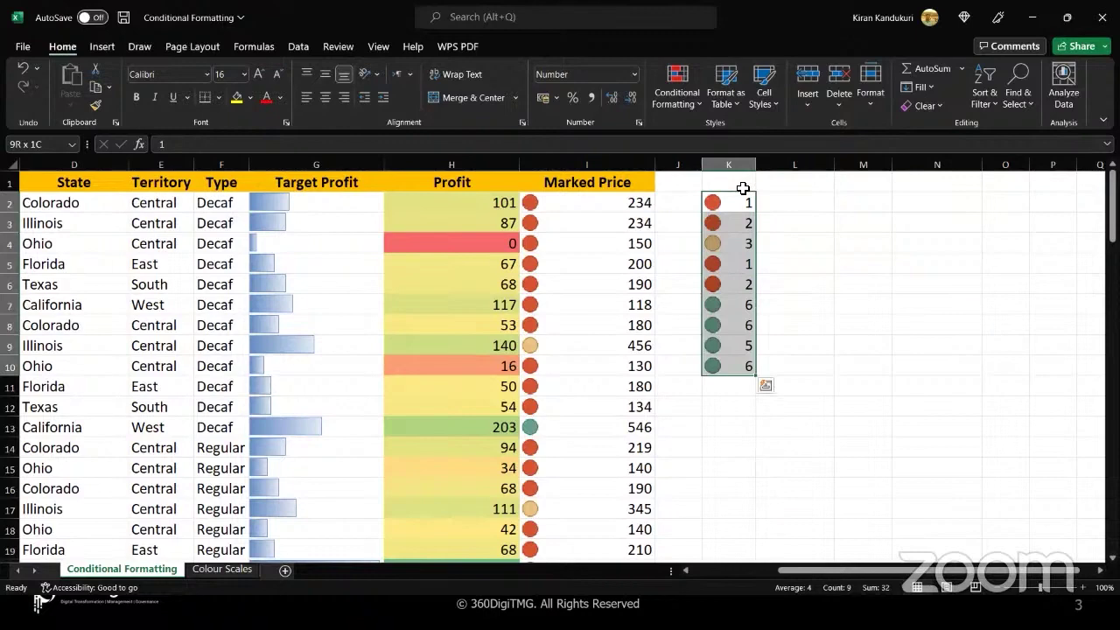
key(Delete)
Step: Examine how the red, yellow and green circles are distributed over the low, middle and high values of the Marked Price column
click(613, 209)
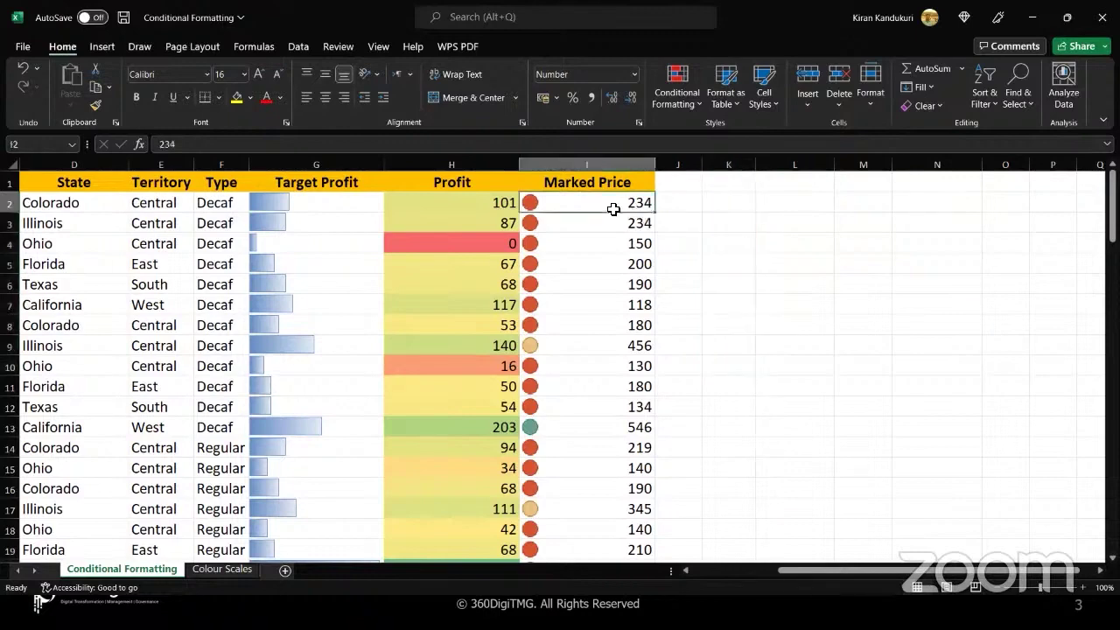
scroll(603, 313, down, 6)
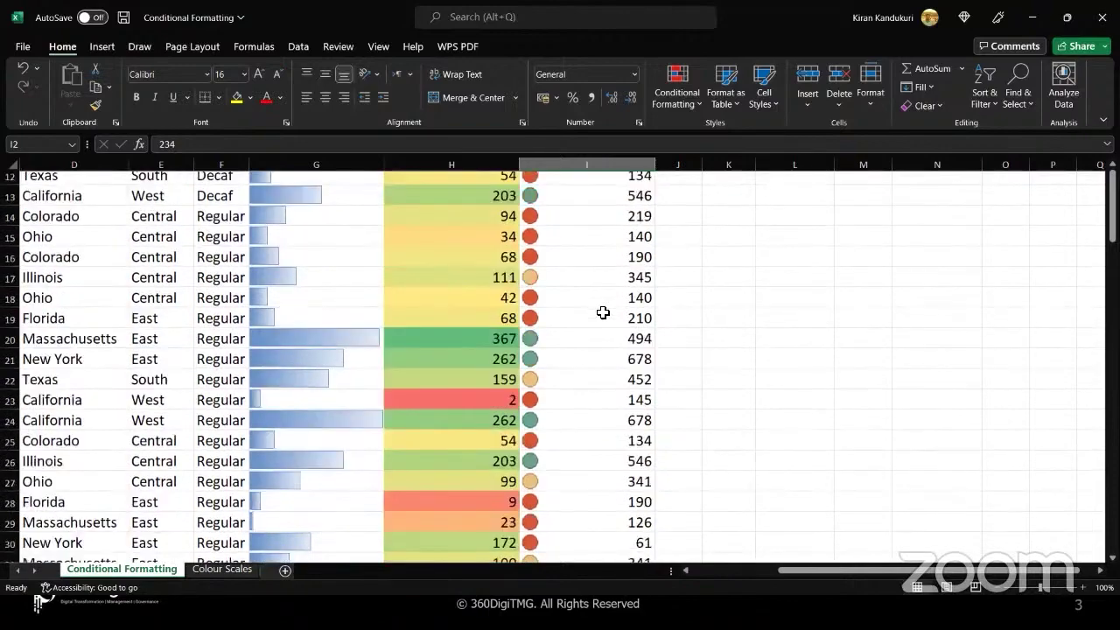
scroll(603, 313, down, 8)
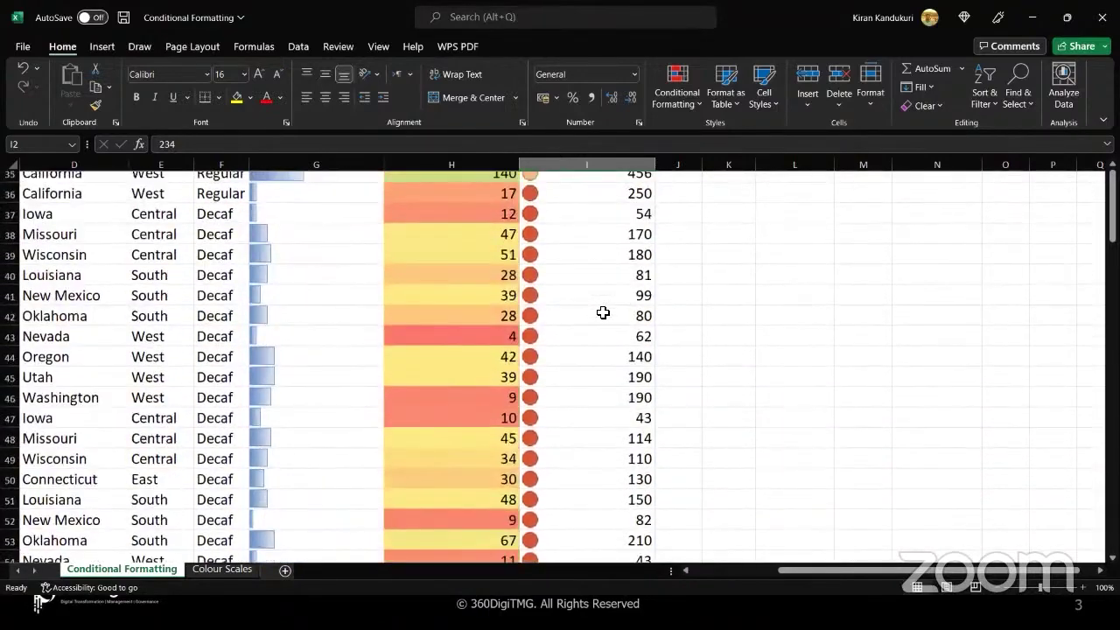
scroll(603, 313, down, 2)
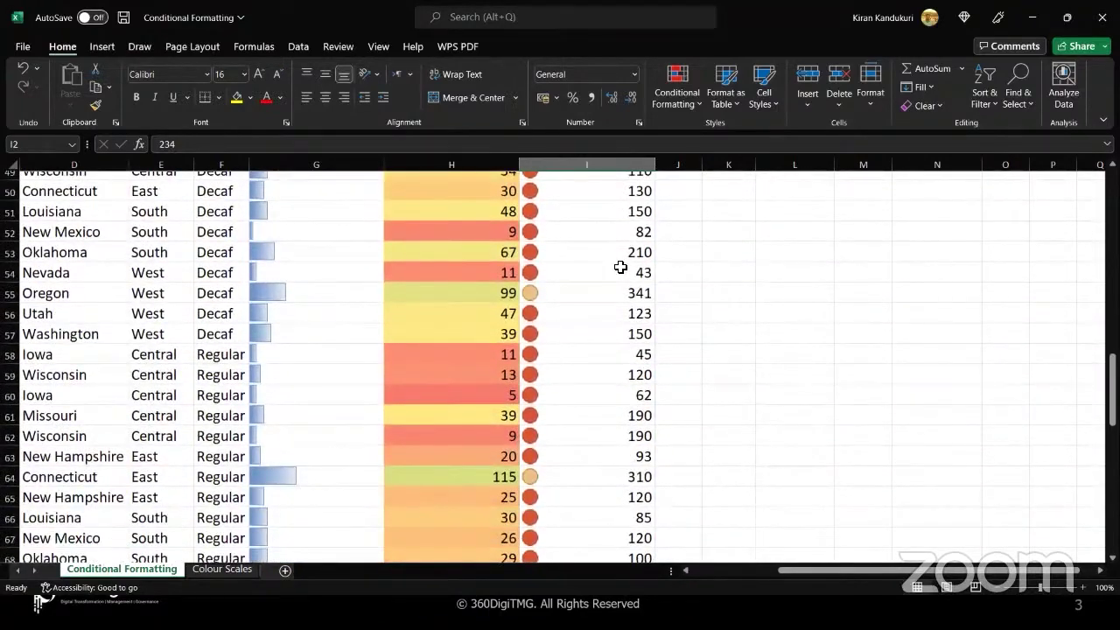
click(621, 267)
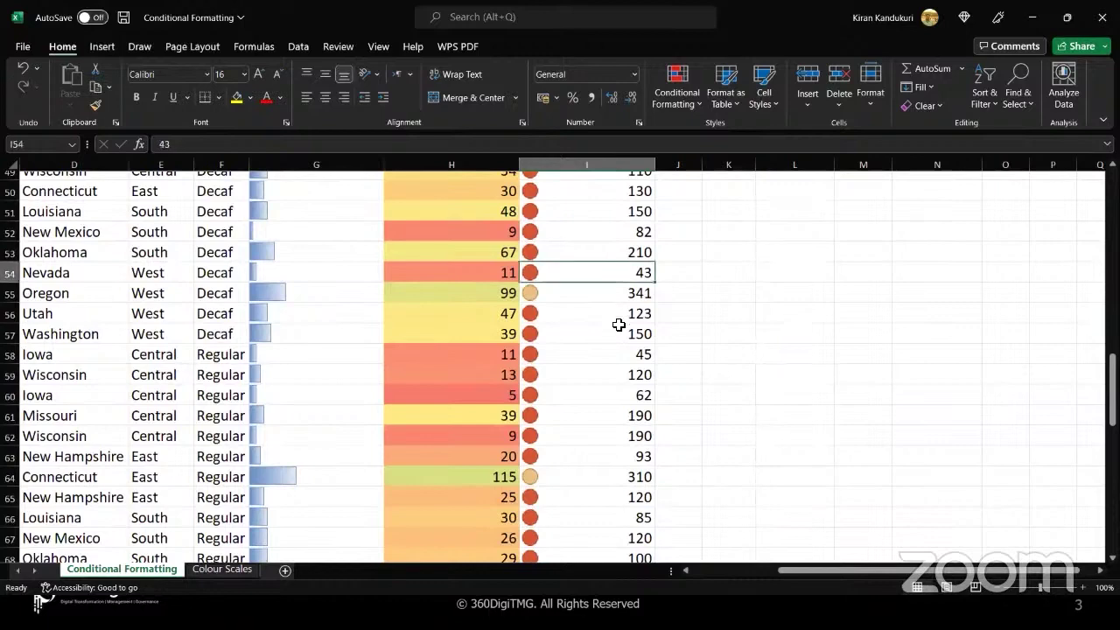
scroll(618, 324, down, 4)
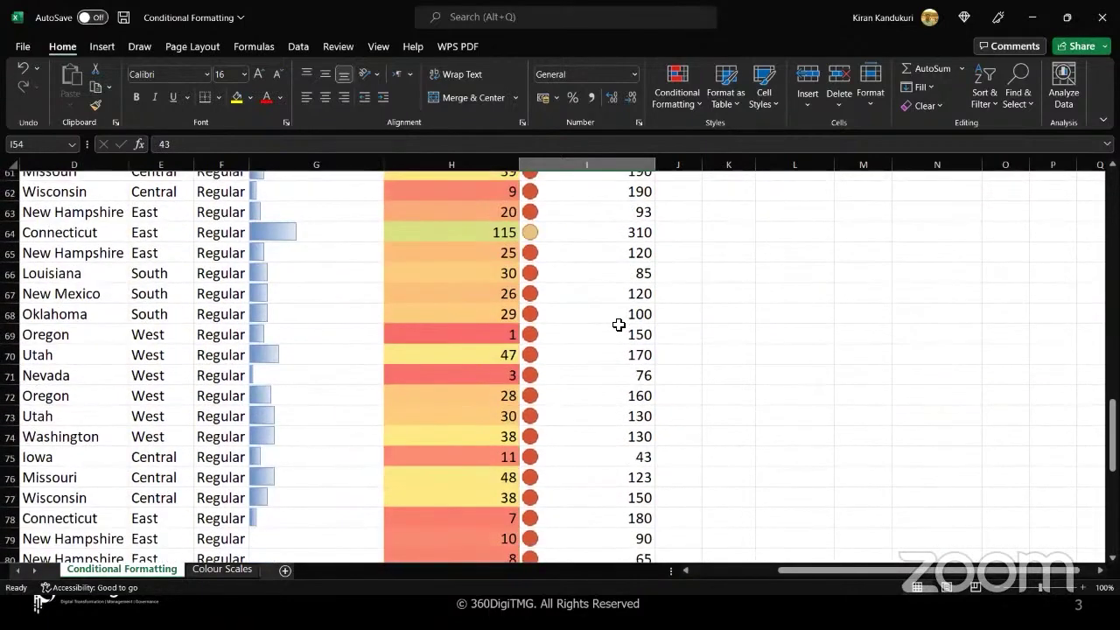
scroll(619, 325, down, 7)
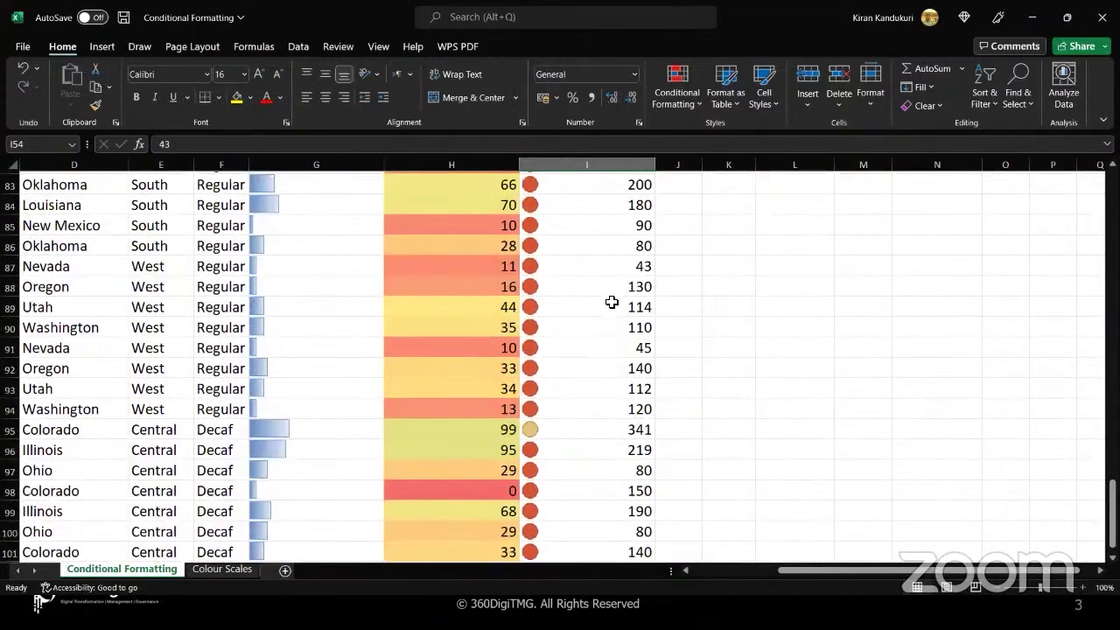
scroll(612, 302, up, 10)
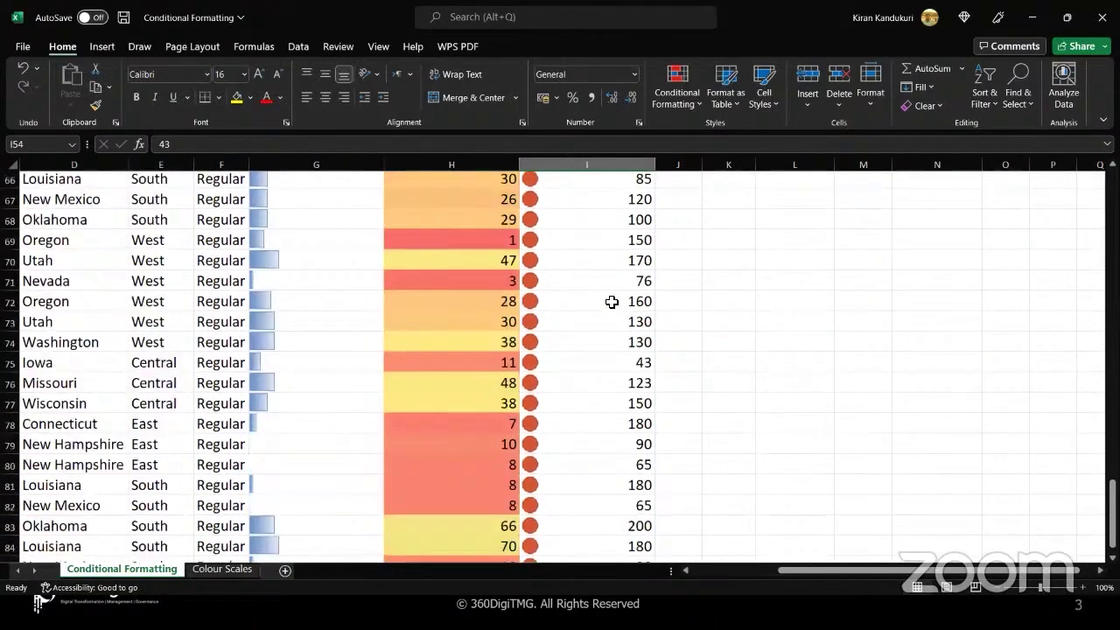
click(575, 398)
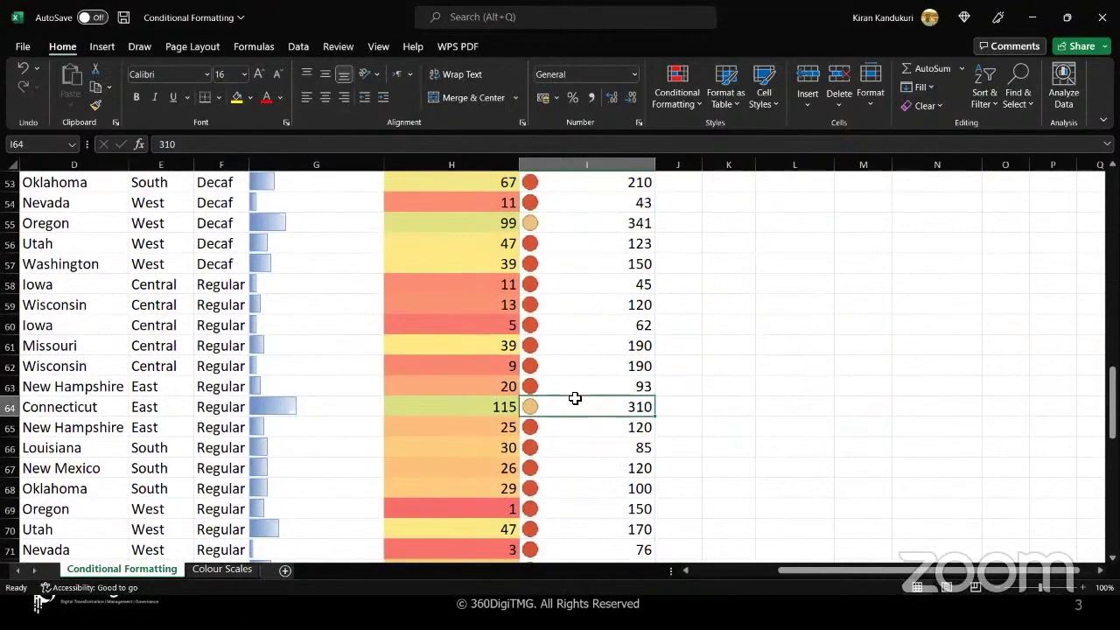
scroll(575, 398, up, 11)
scroll(573, 395, up, 4)
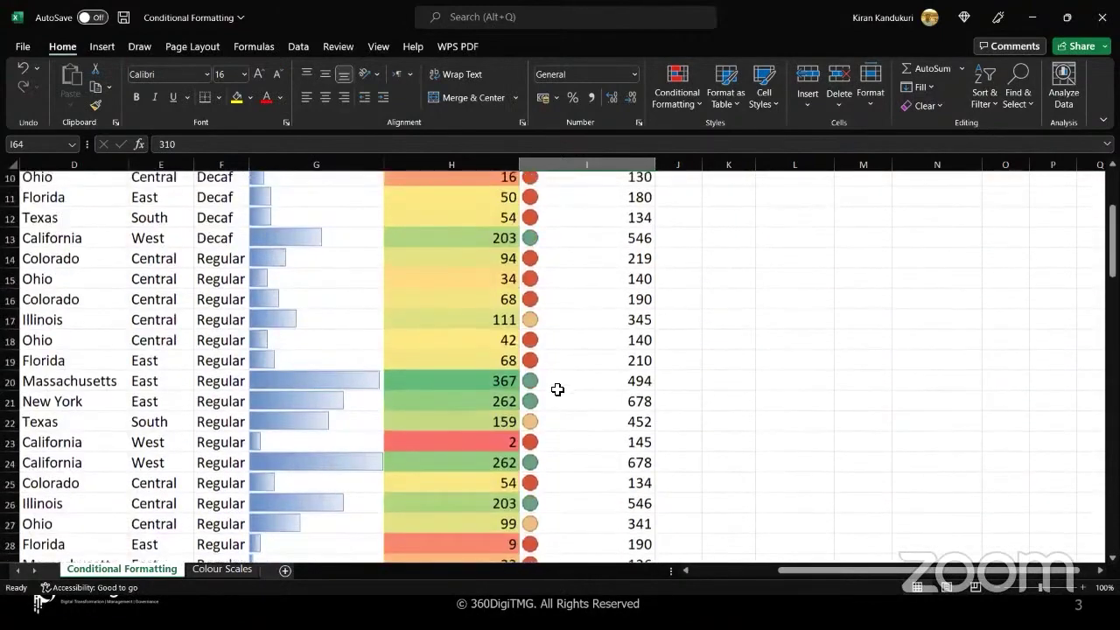
drag(555, 385, 556, 401)
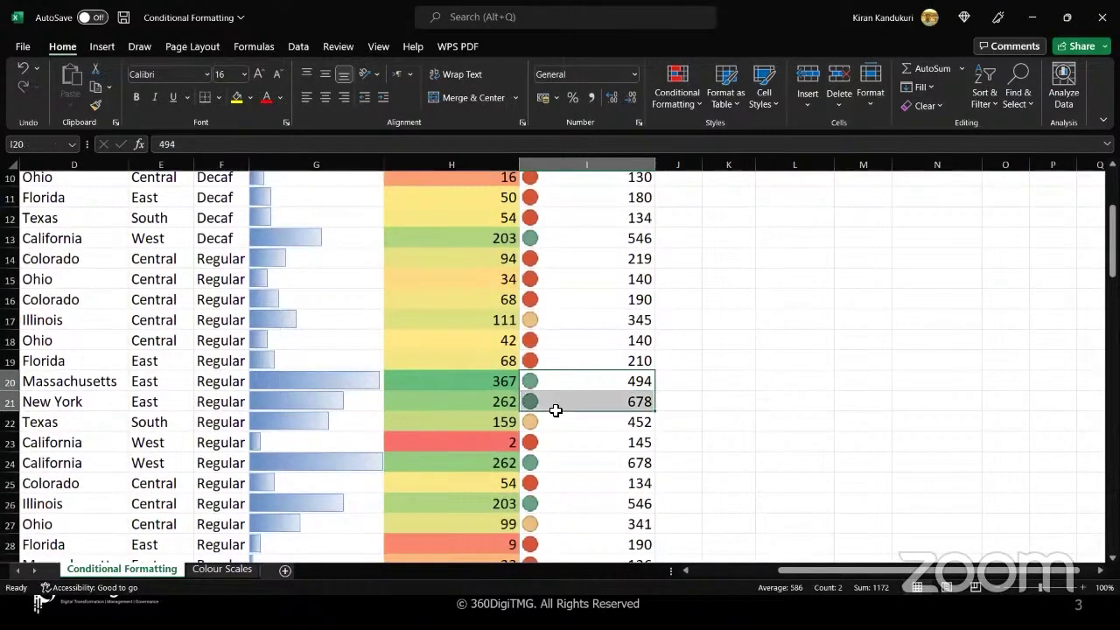
click(583, 237)
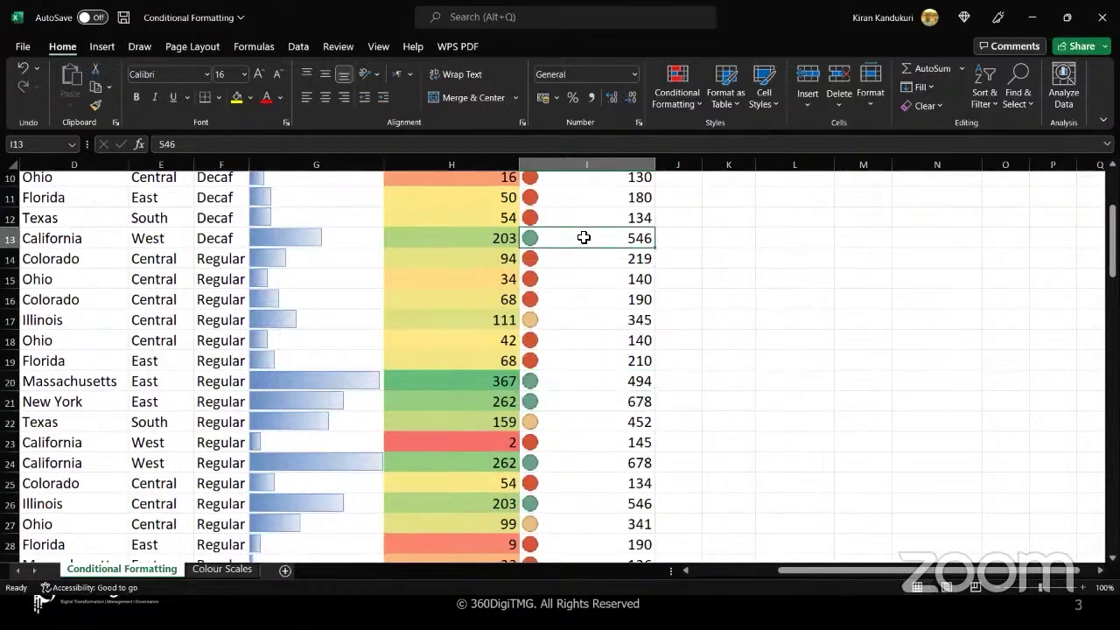
scroll(584, 238, up, 3)
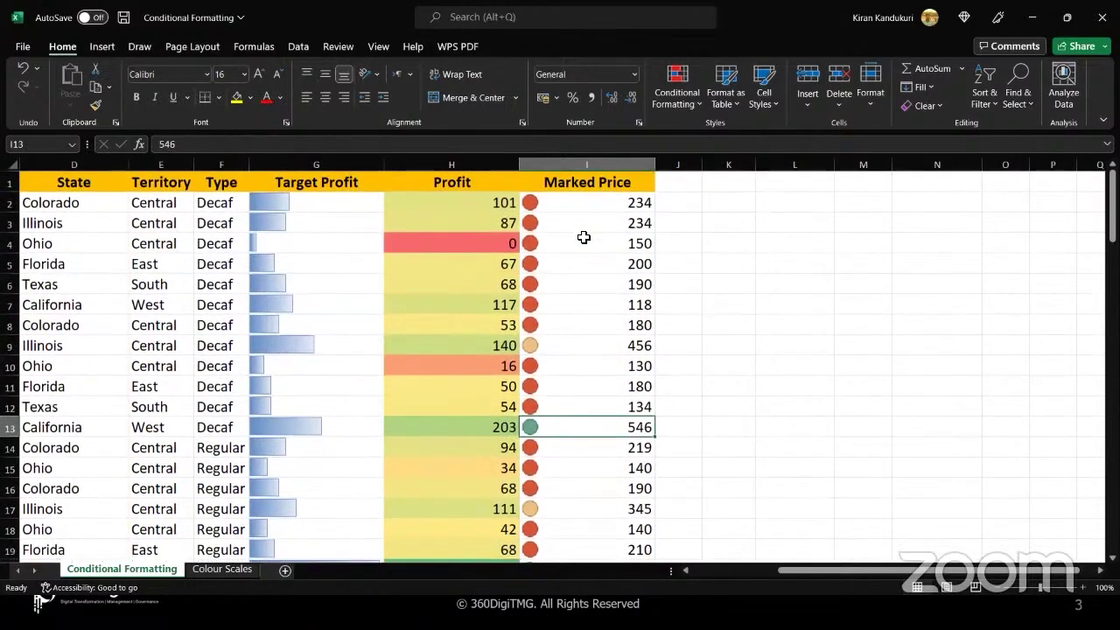
Step: Look over the available conditional formatting icon sets without applying any
click(690, 204)
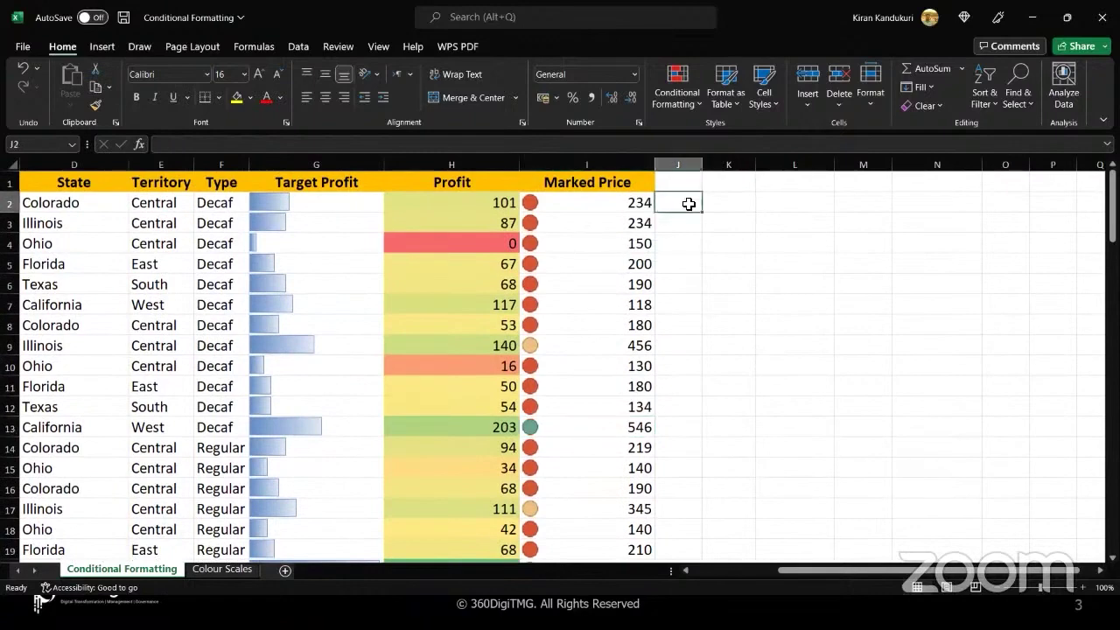
click(698, 109)
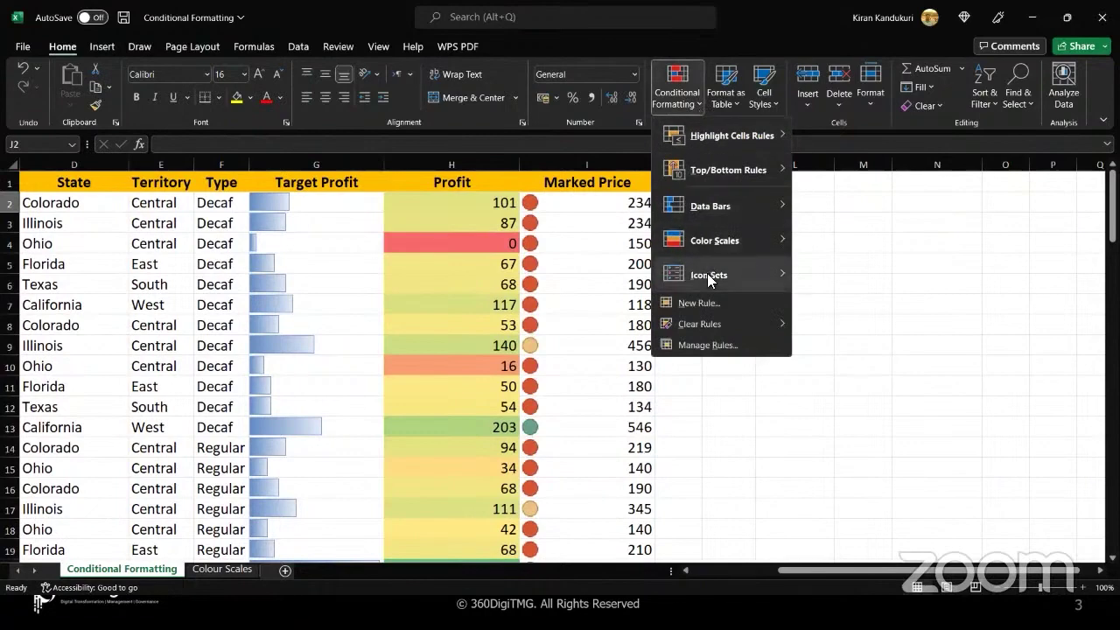
mouse_move(707, 275)
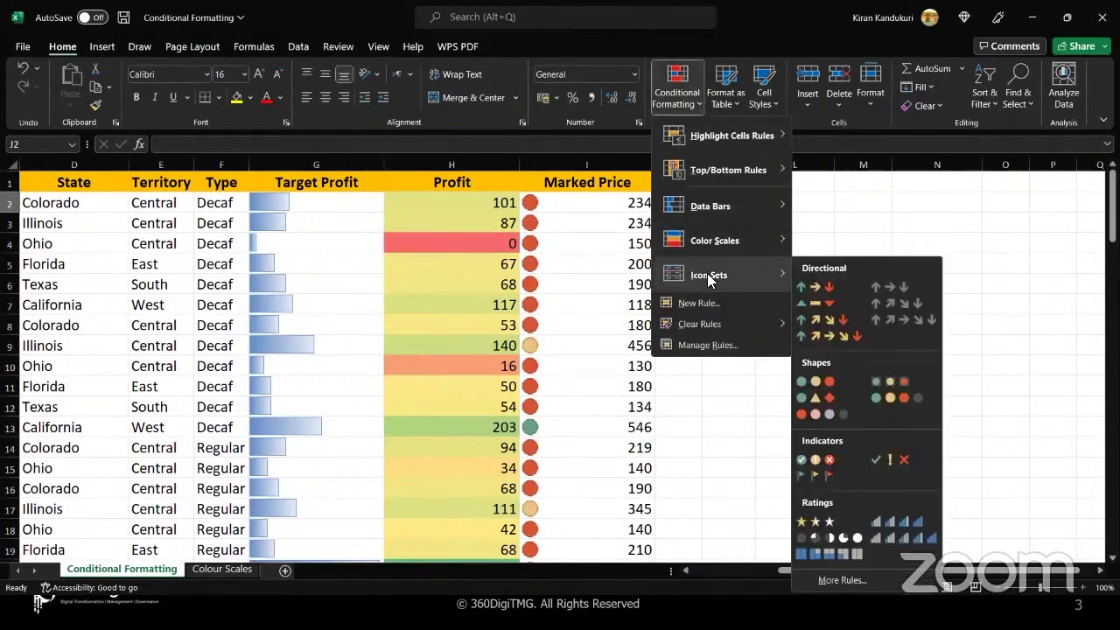
click(817, 207)
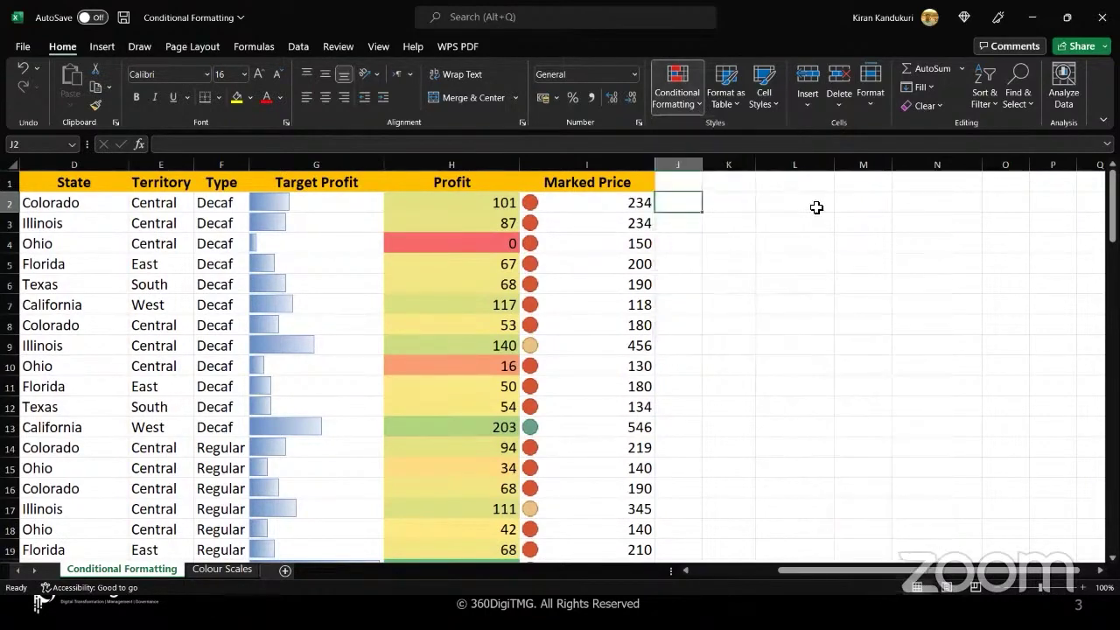
Step: Enter the negative sample numbers -10, -8 and -5 in cells L2 to L4
click(794, 208)
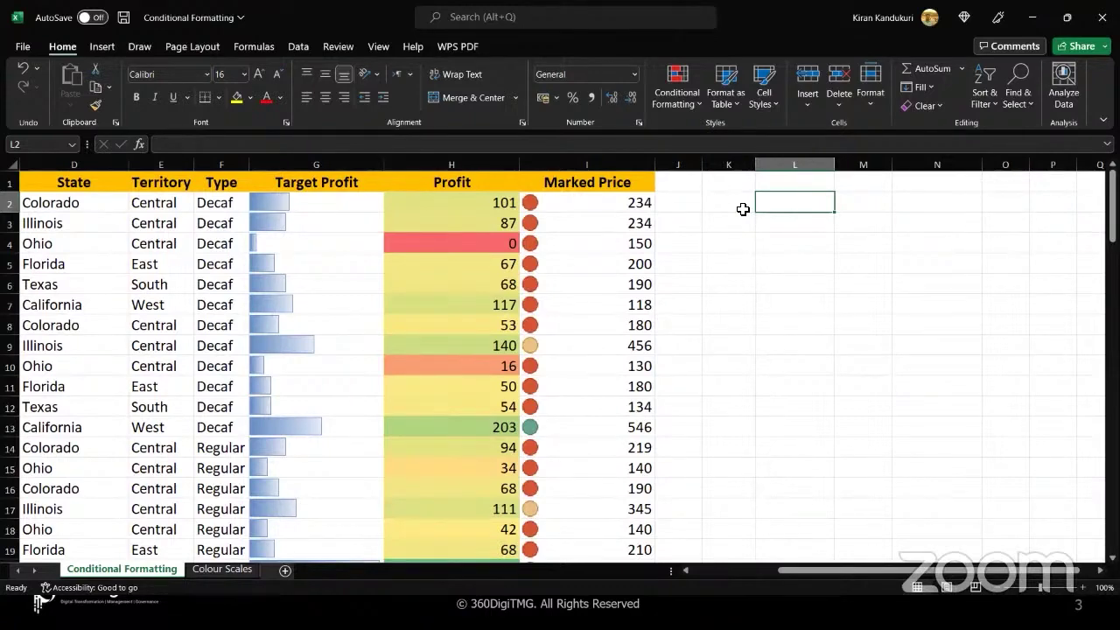
text(-10)
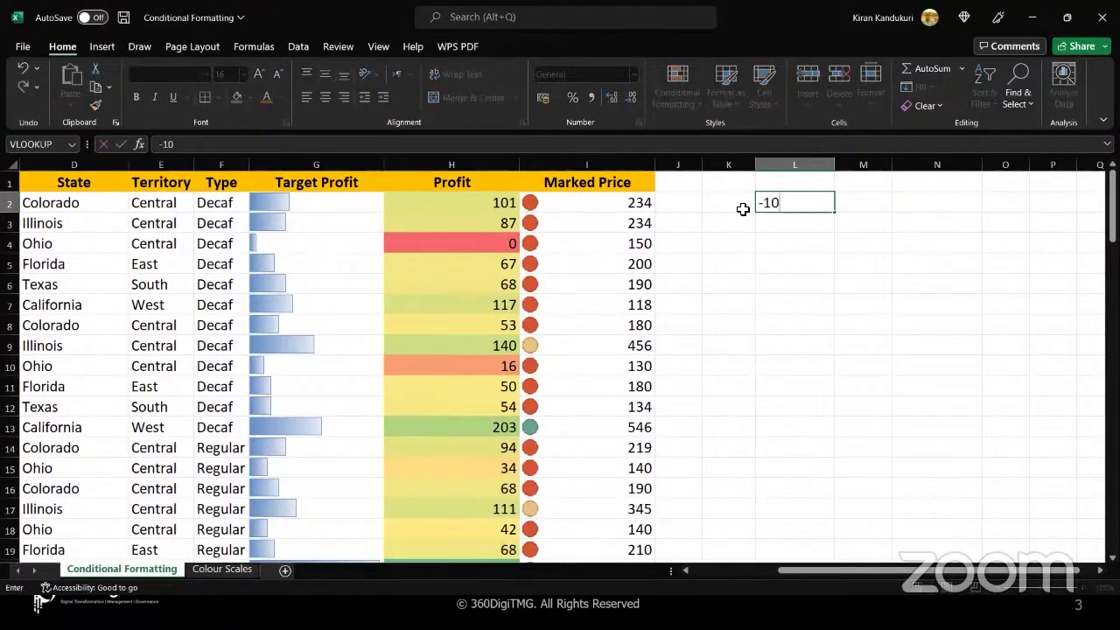
key(Return)
text(-8)
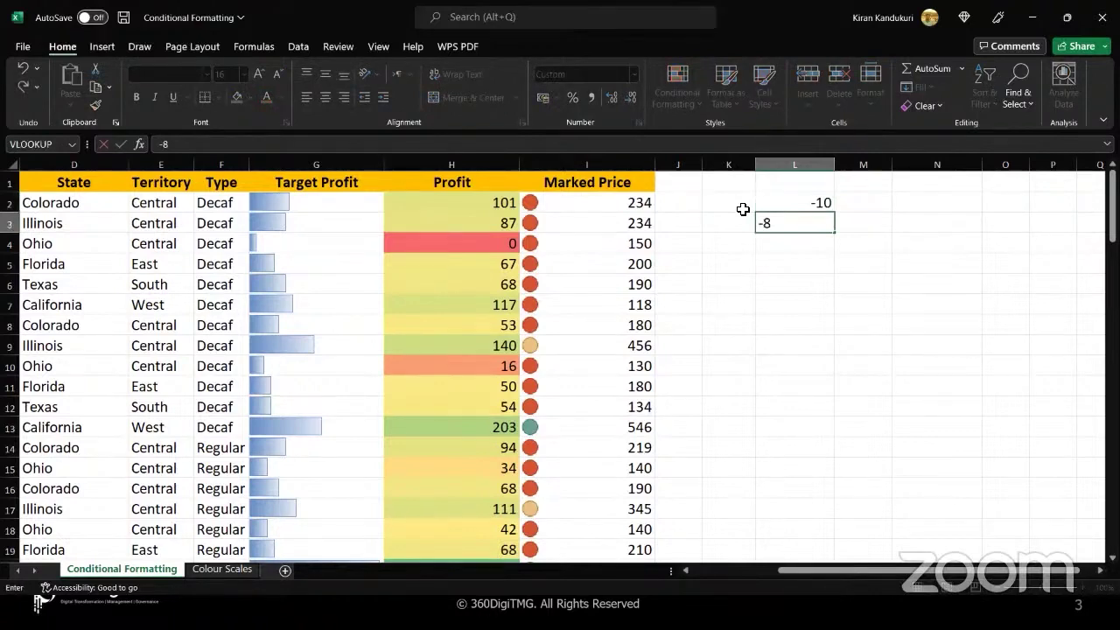
key(Return)
text(-5)
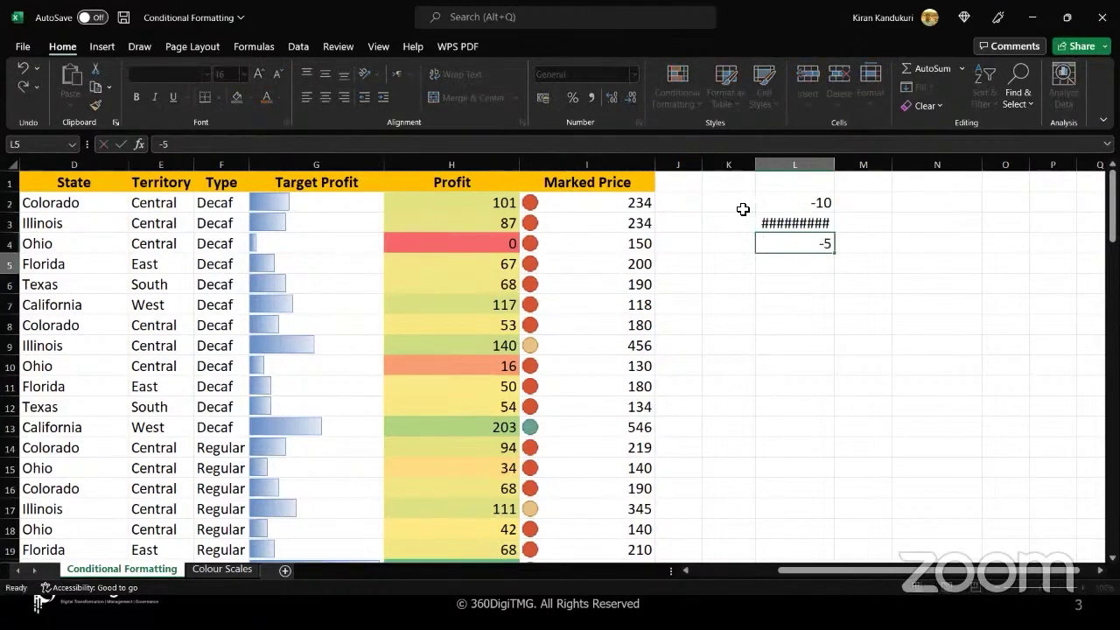
key(Return)
Step: Continue the sample list with 0, 2, 3, 5 and 10 in cells L5 to L9
text(0)
key(Return)
text(2)
key(Return)
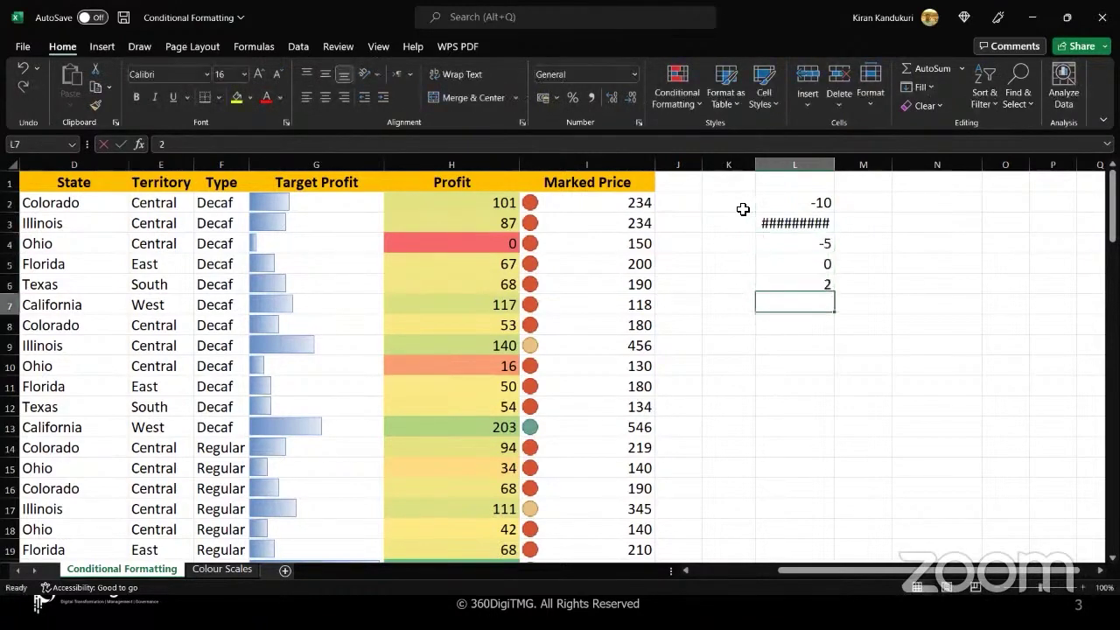
text(3)
key(Return)
text(-)
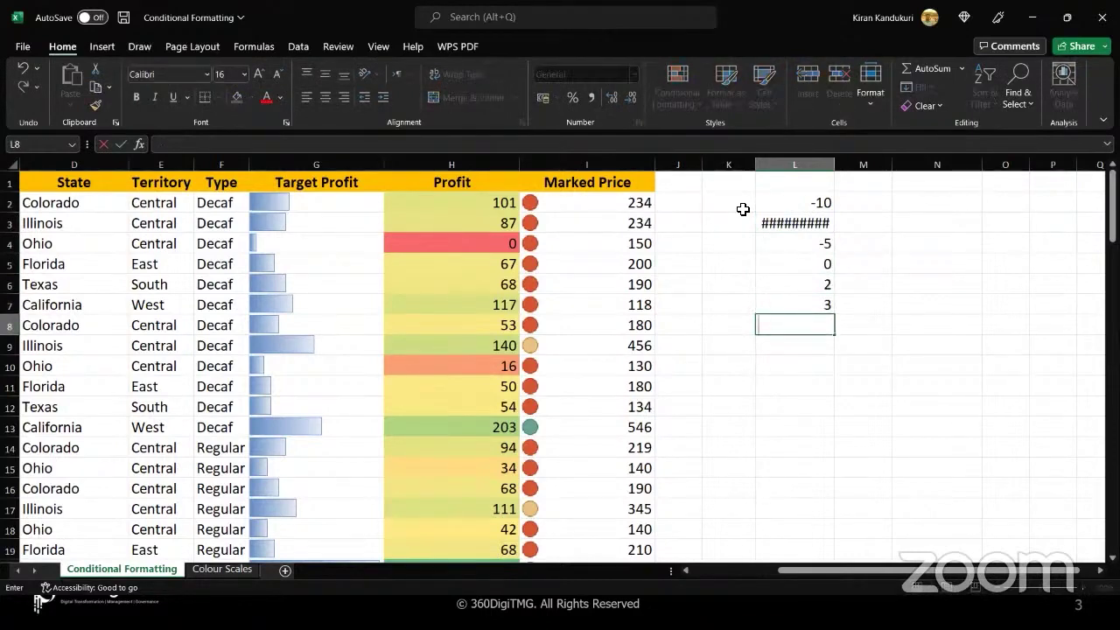
text(5)
key(Left)
key(Down)
key(Right)
key(Right)
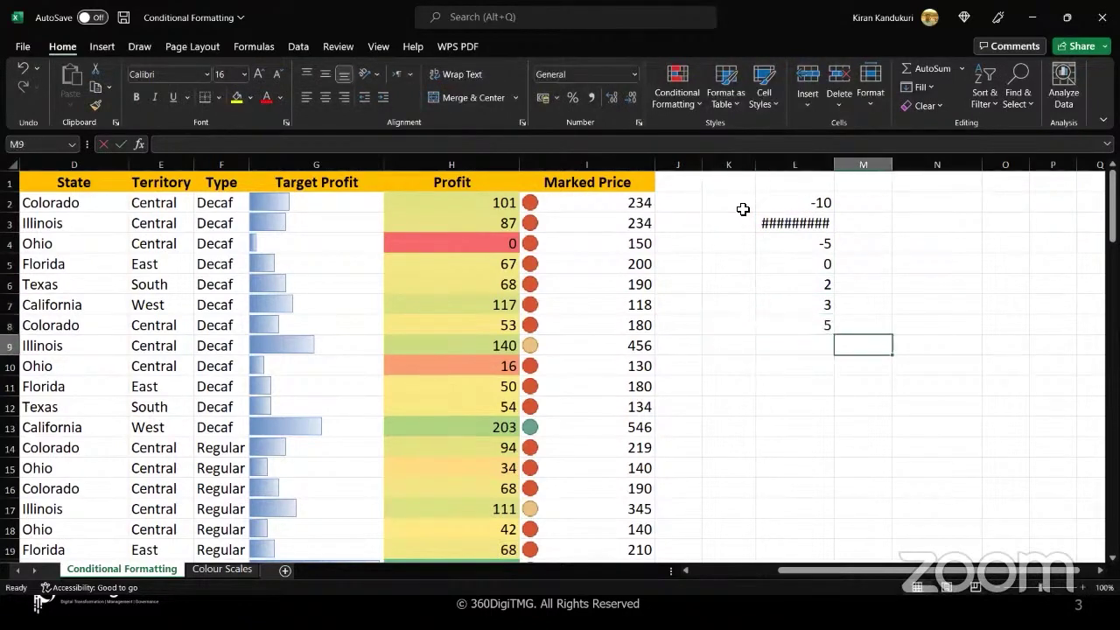
key(Left)
key(Up)
key(Down)
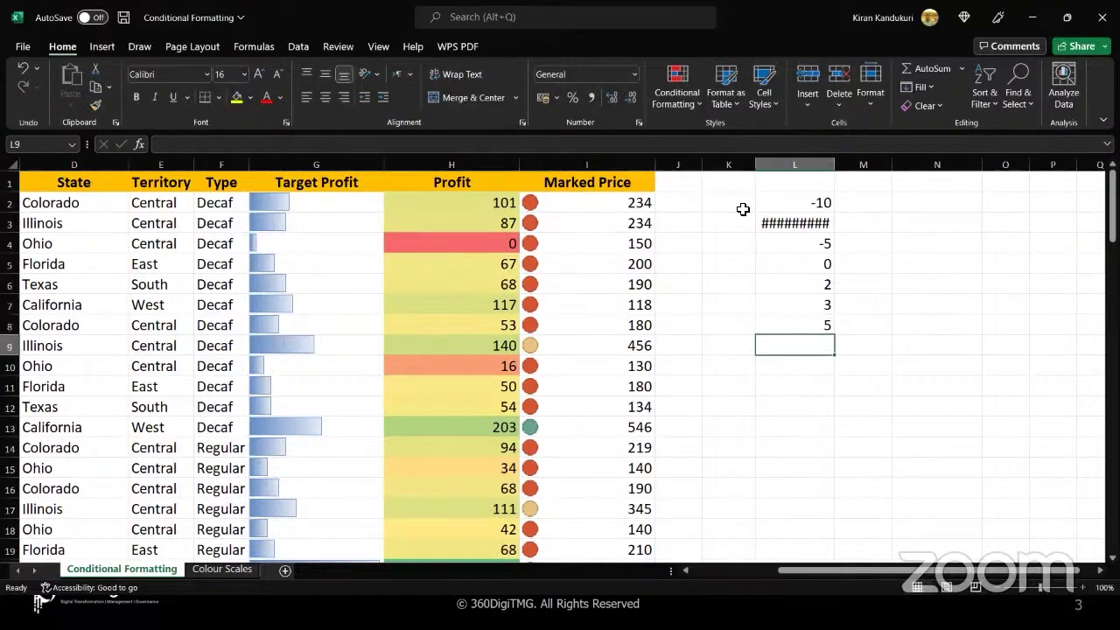
text(10)
Step: Apply the Number format to the whole of column L
click(794, 165)
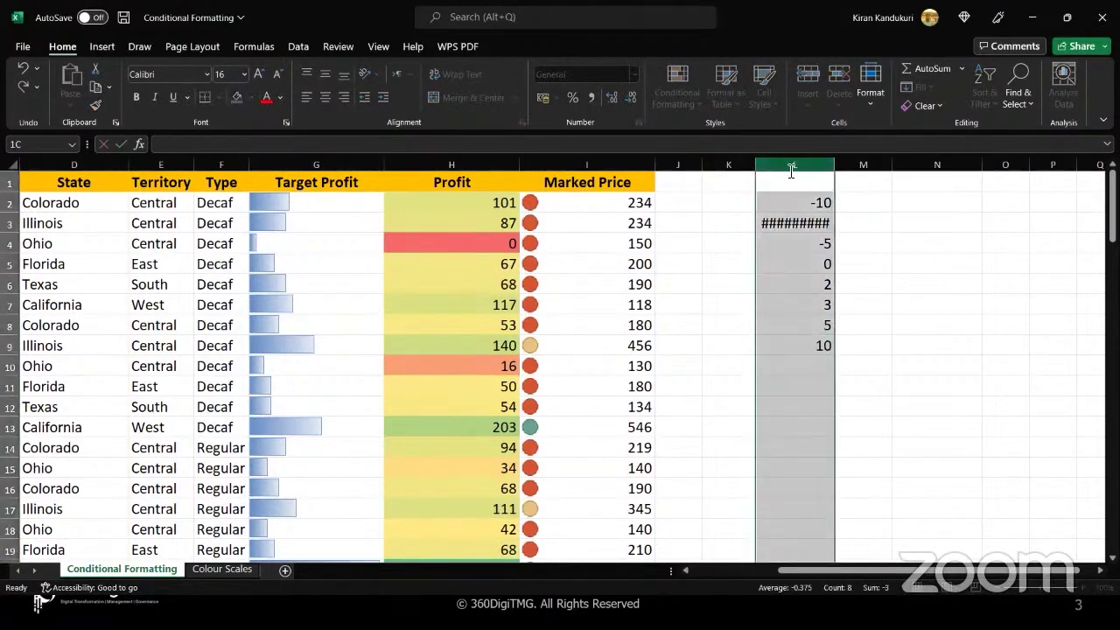
click(635, 74)
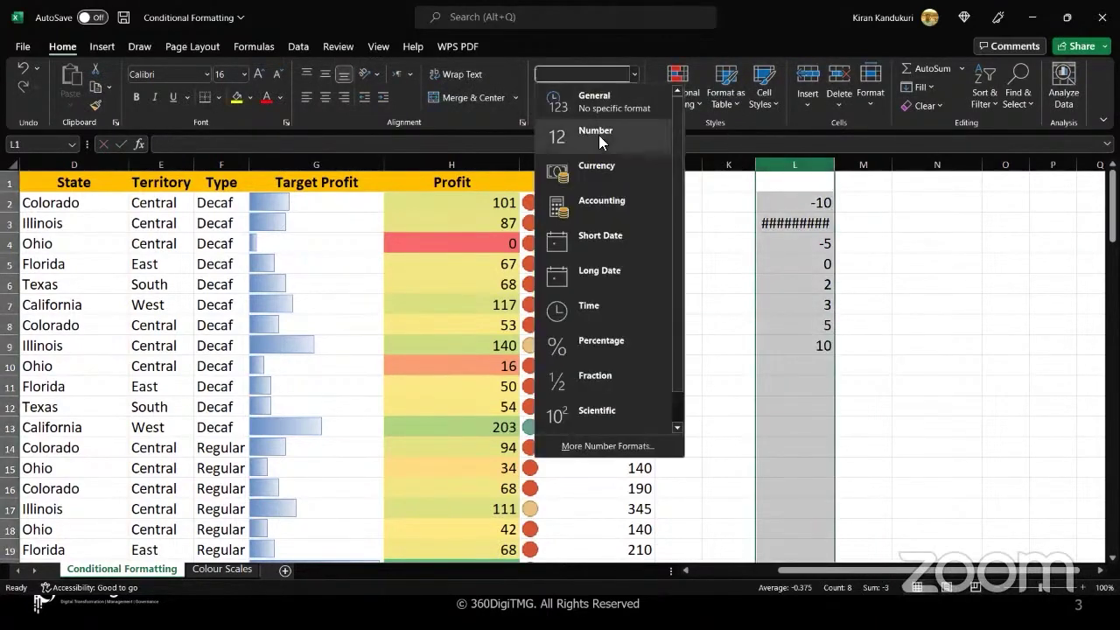
click(600, 136)
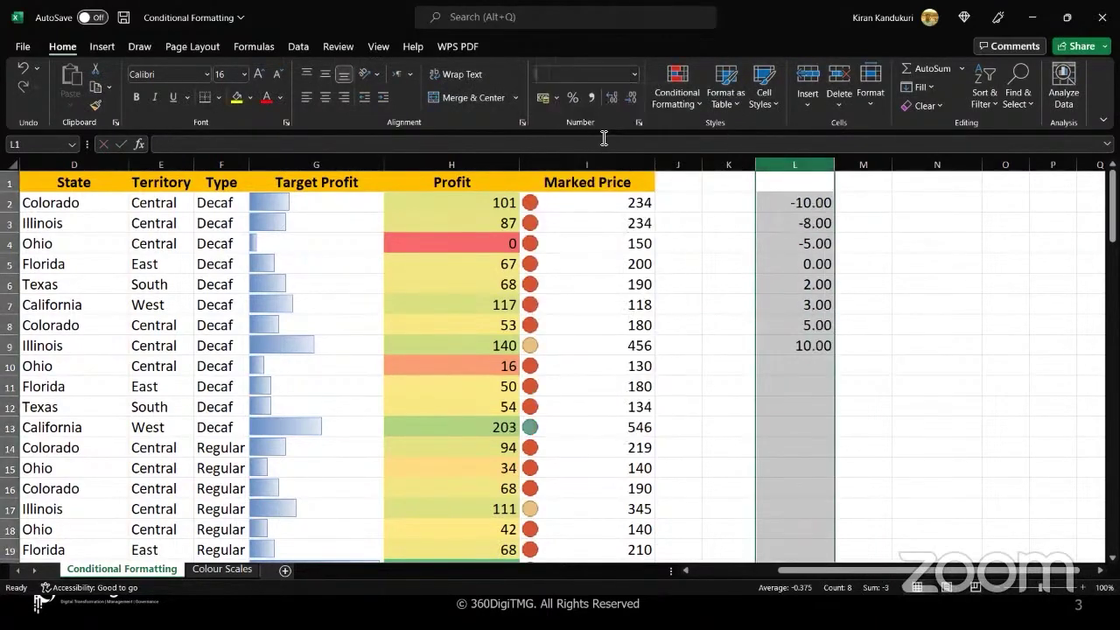
click(780, 351)
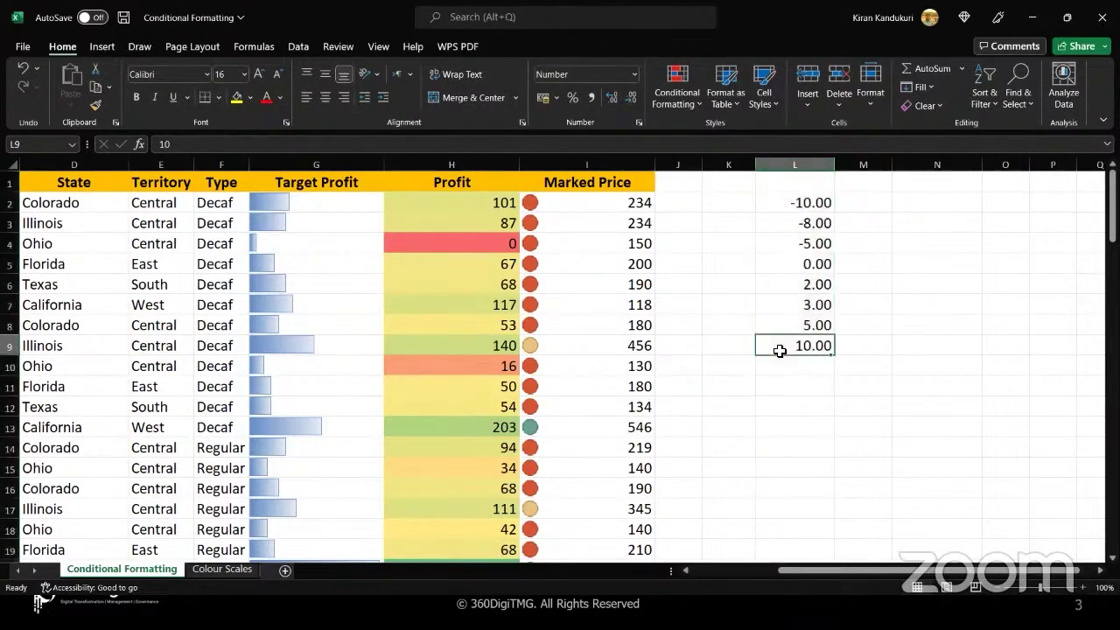
Step: Apply the green, yellow and red circle icon set to the sample numbers in cells L2 to L9
click(775, 209)
drag(775, 212, 776, 344)
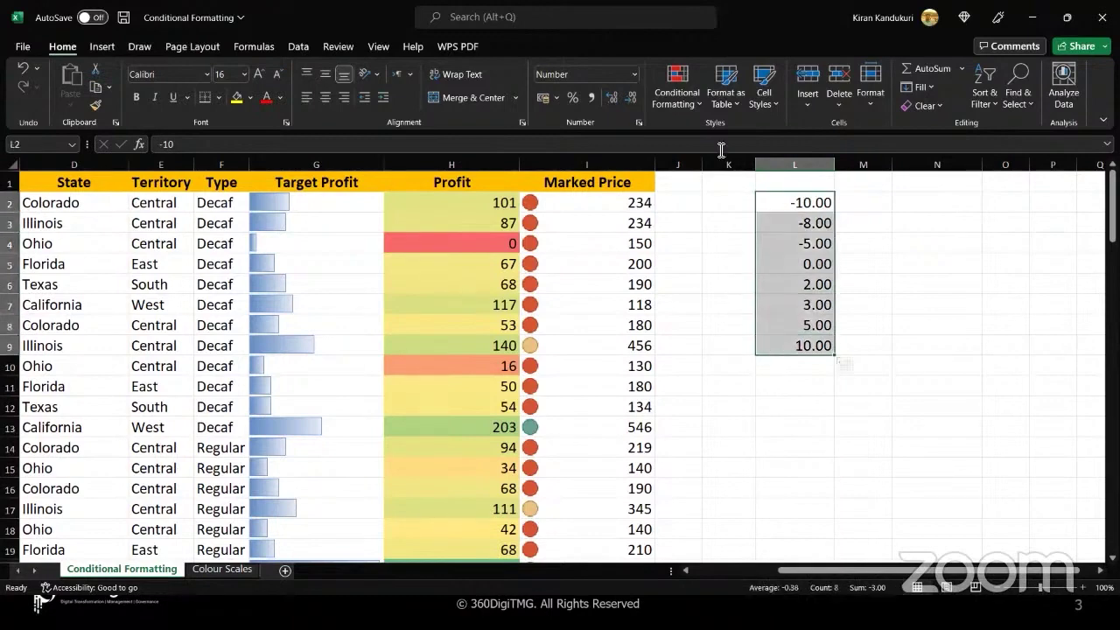
click(698, 107)
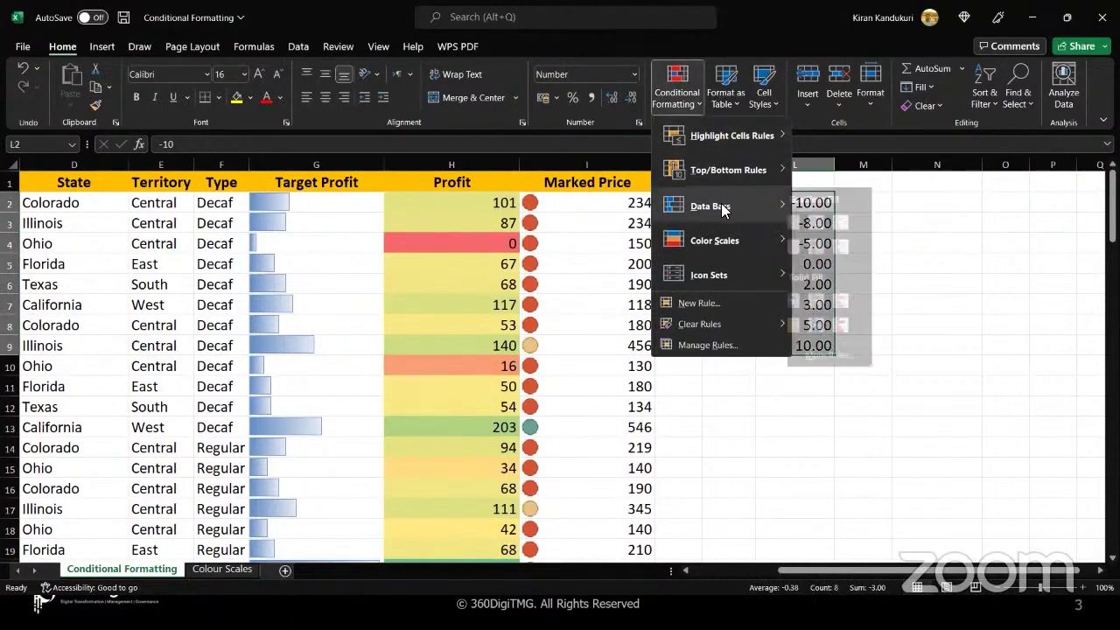
mouse_move(728, 278)
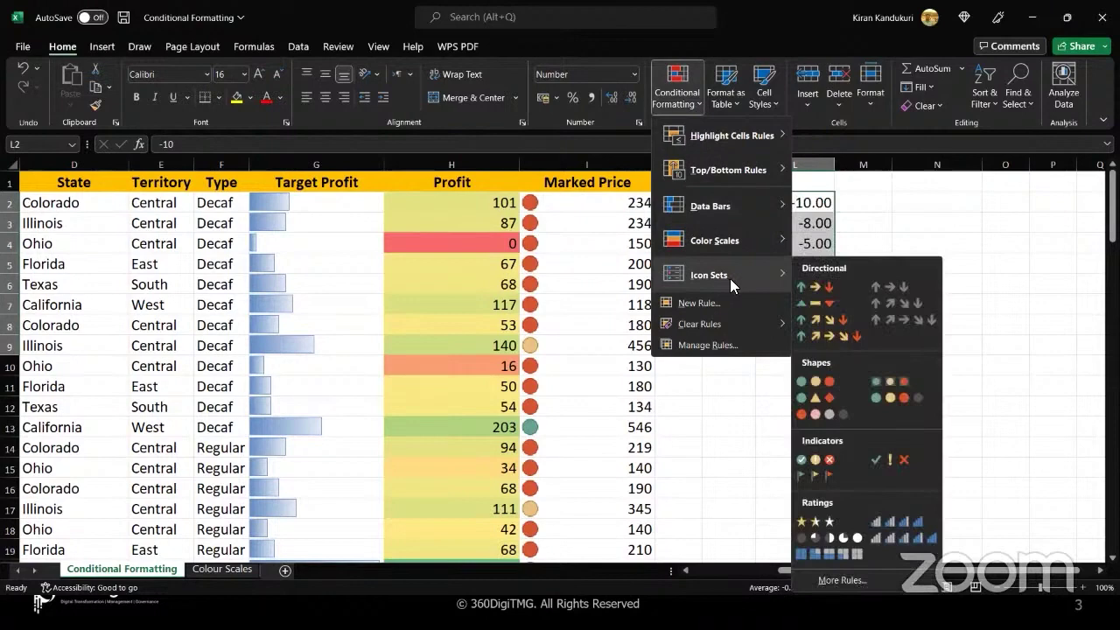
click(835, 388)
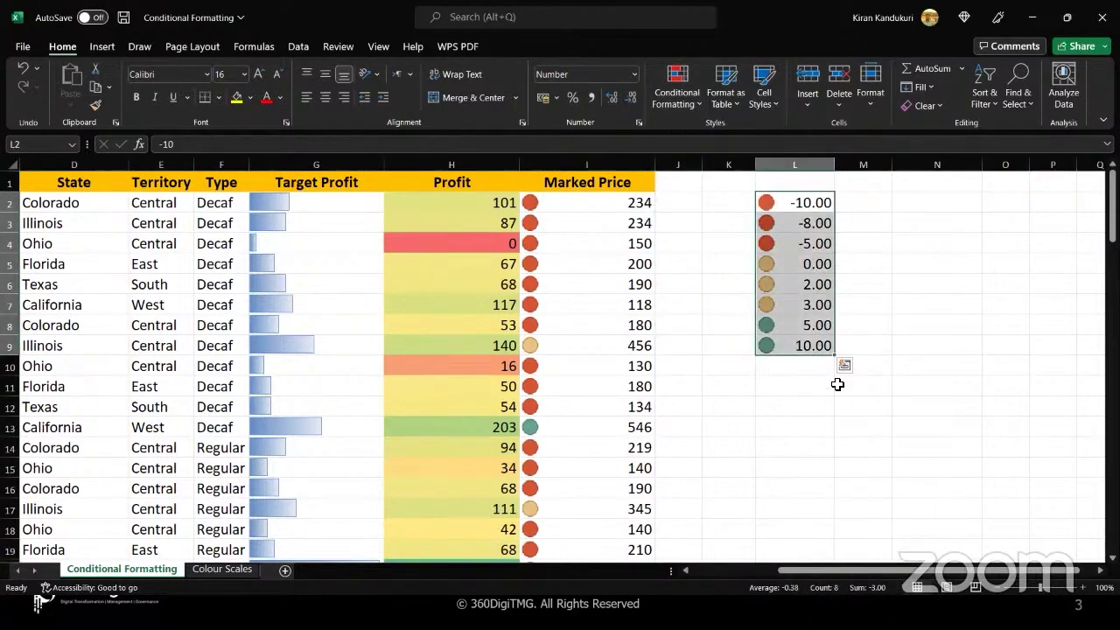
Step: Apply the directional icon set with four colored arrows to the sample numbers in cells L2 to L9
click(694, 103)
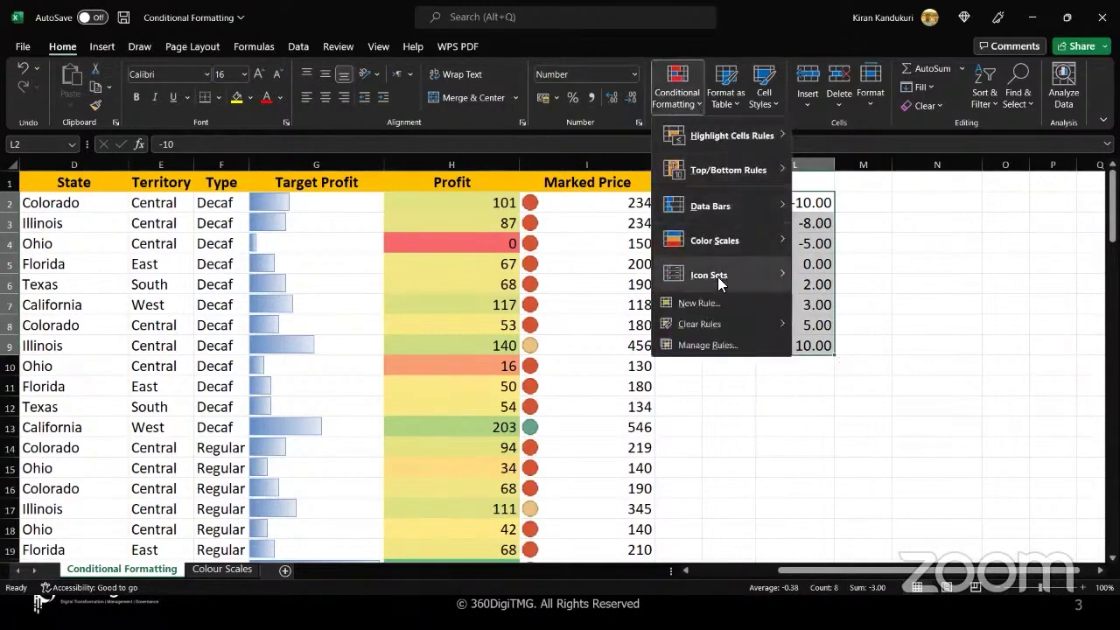
mouse_move(717, 280)
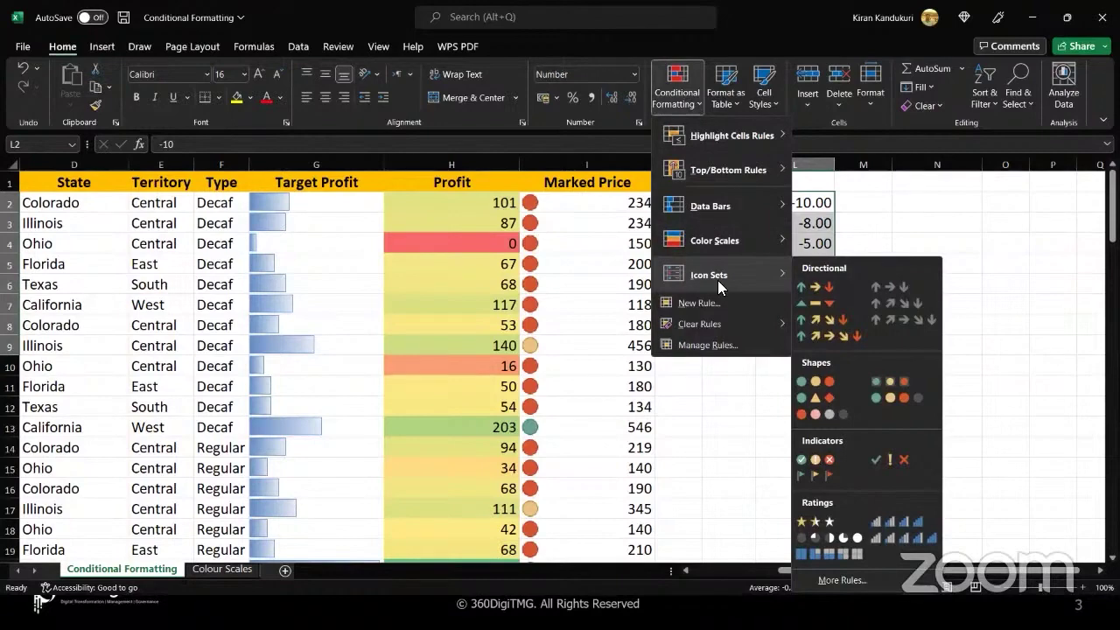
click(844, 320)
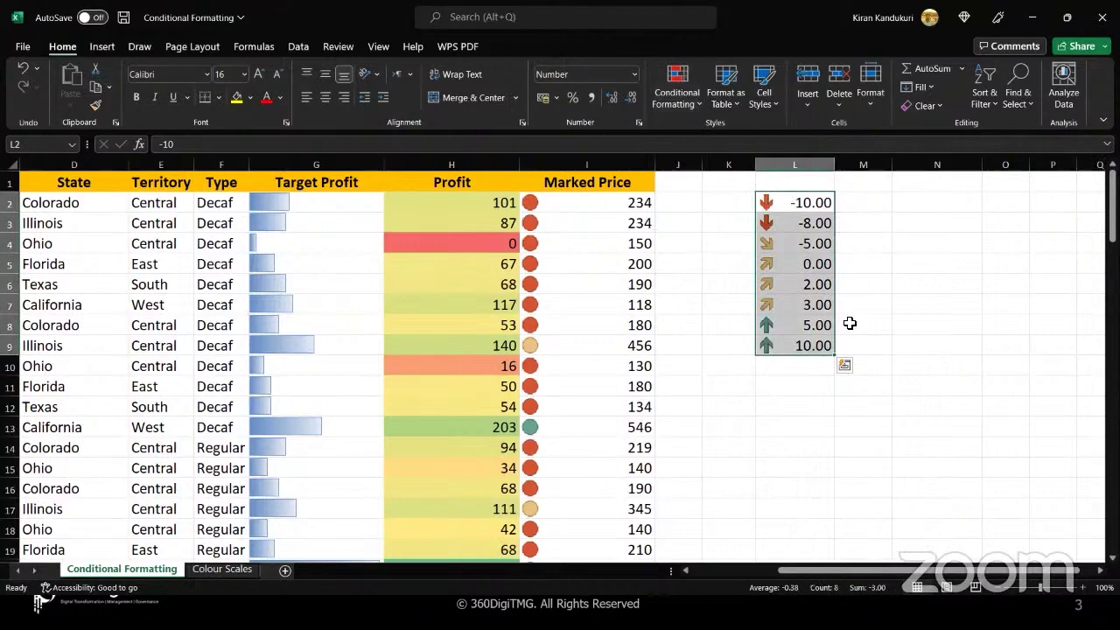
click(893, 298)
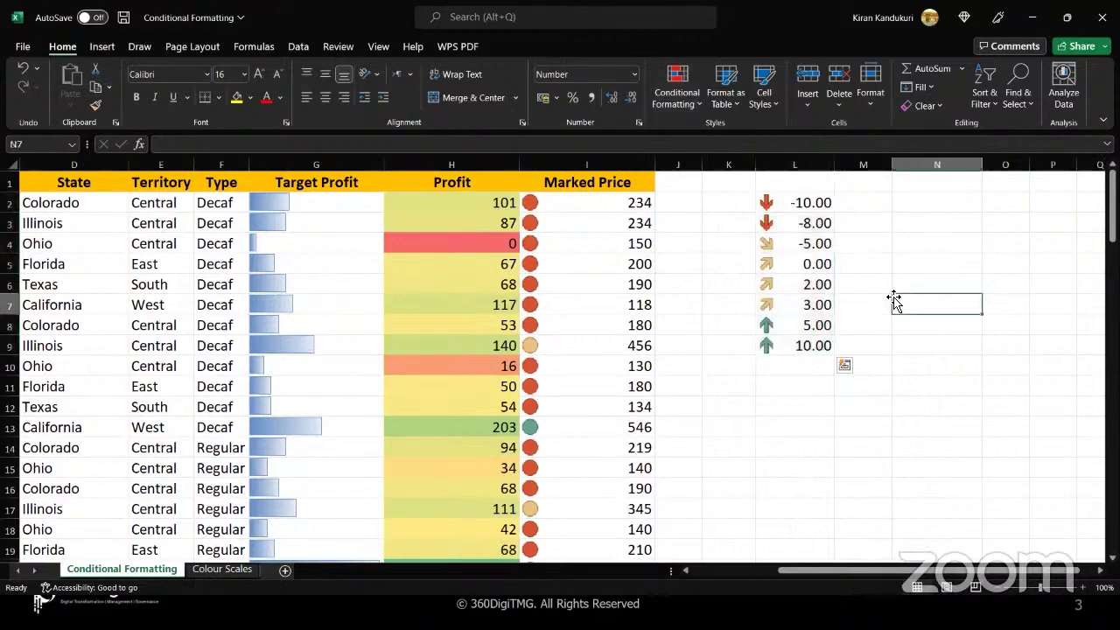
Step: Set the sample number in cell L5 to -3
click(796, 263)
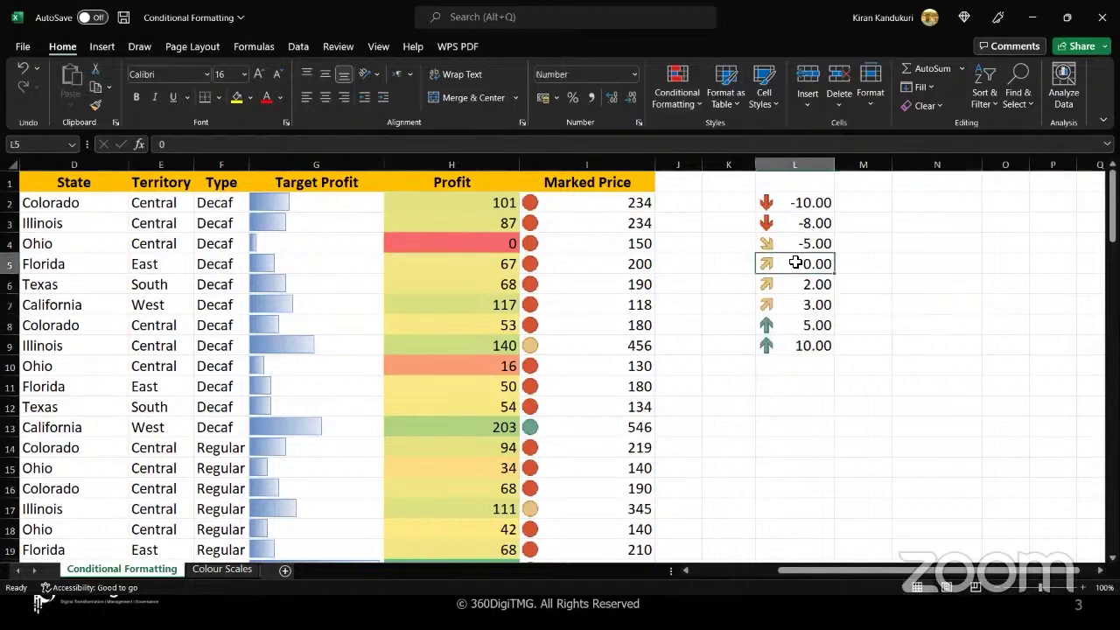
text(-3)
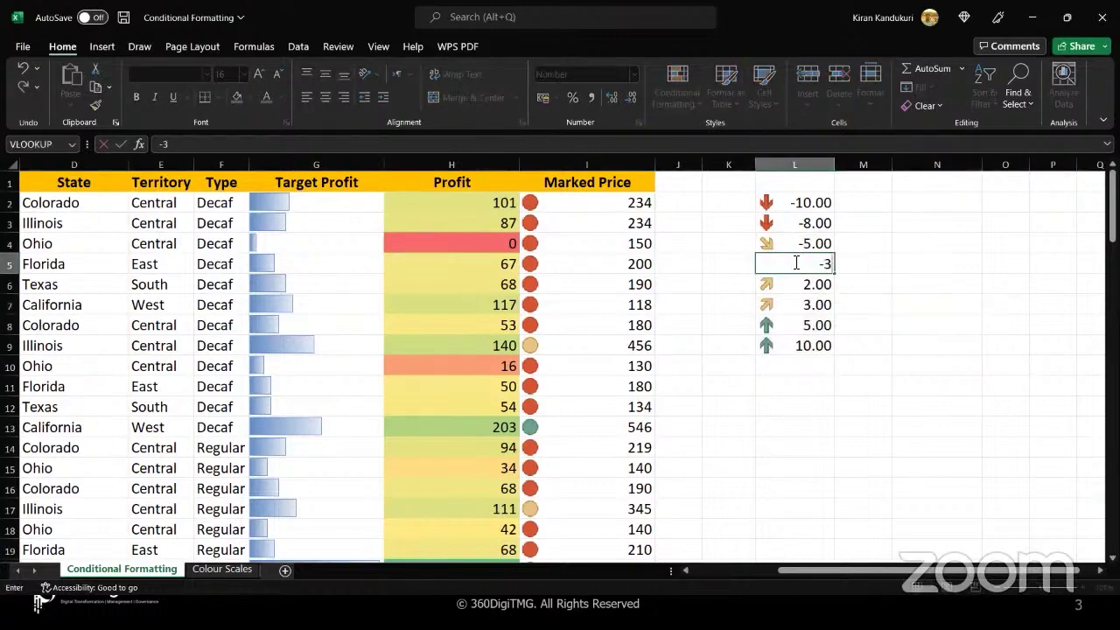
key(Return)
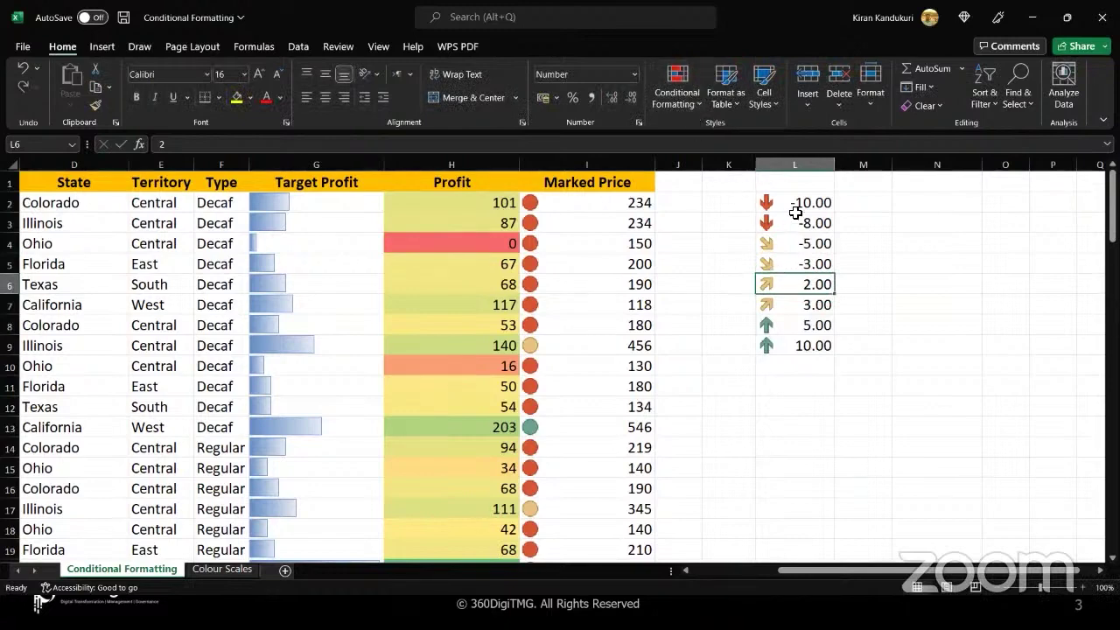
Step: Apply the directional icon set of colored triangles and a dash to the sample numbers in cells L2 to L9
drag(798, 340, 797, 350)
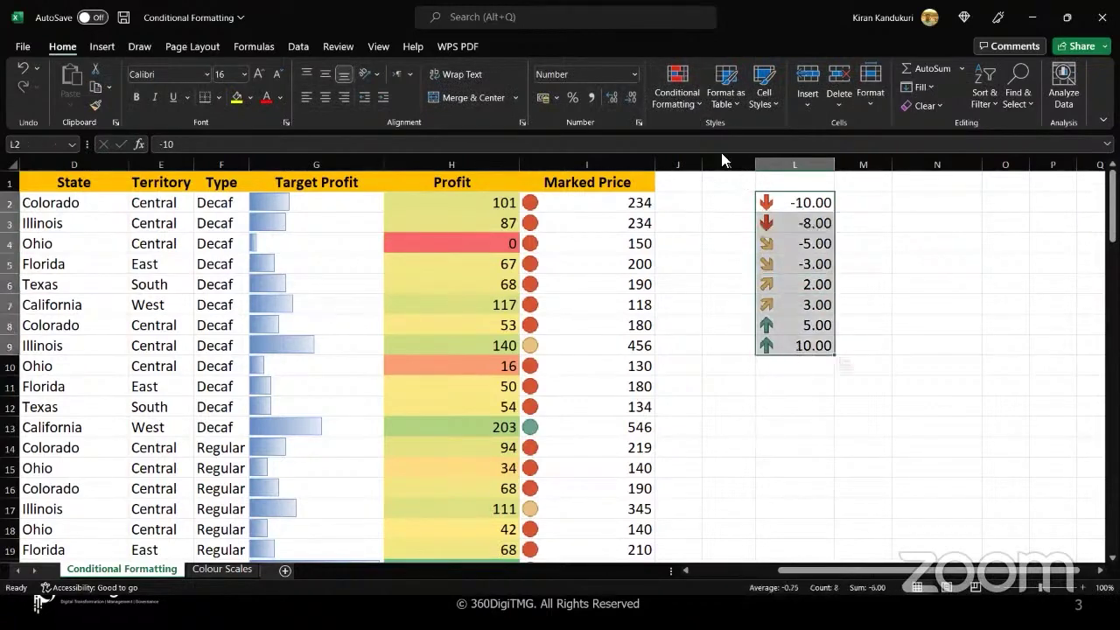
click(697, 103)
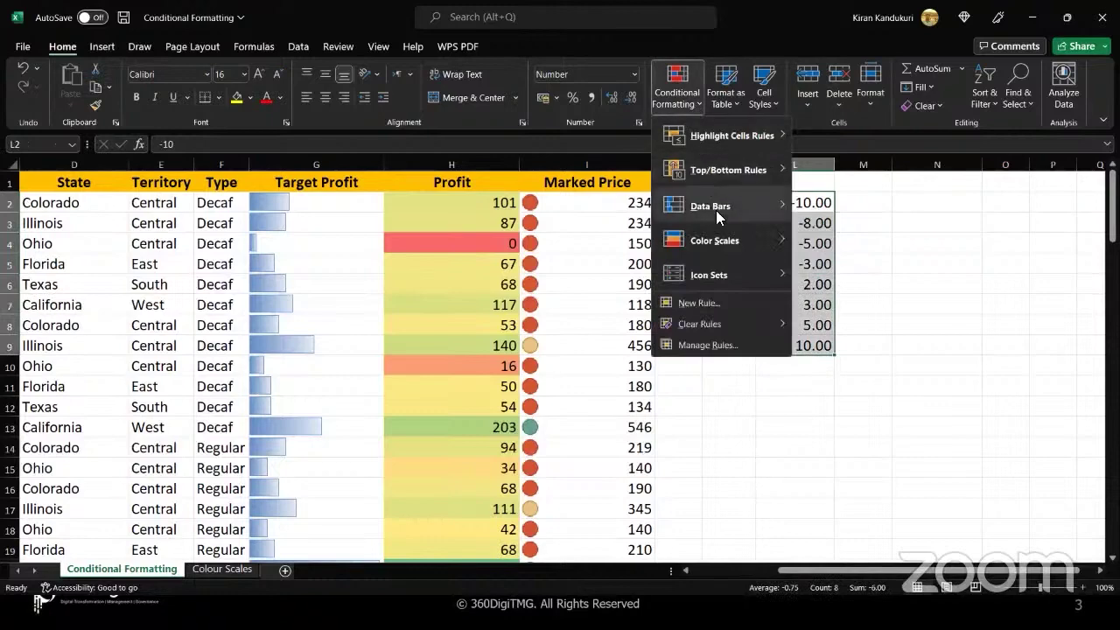
mouse_move(725, 275)
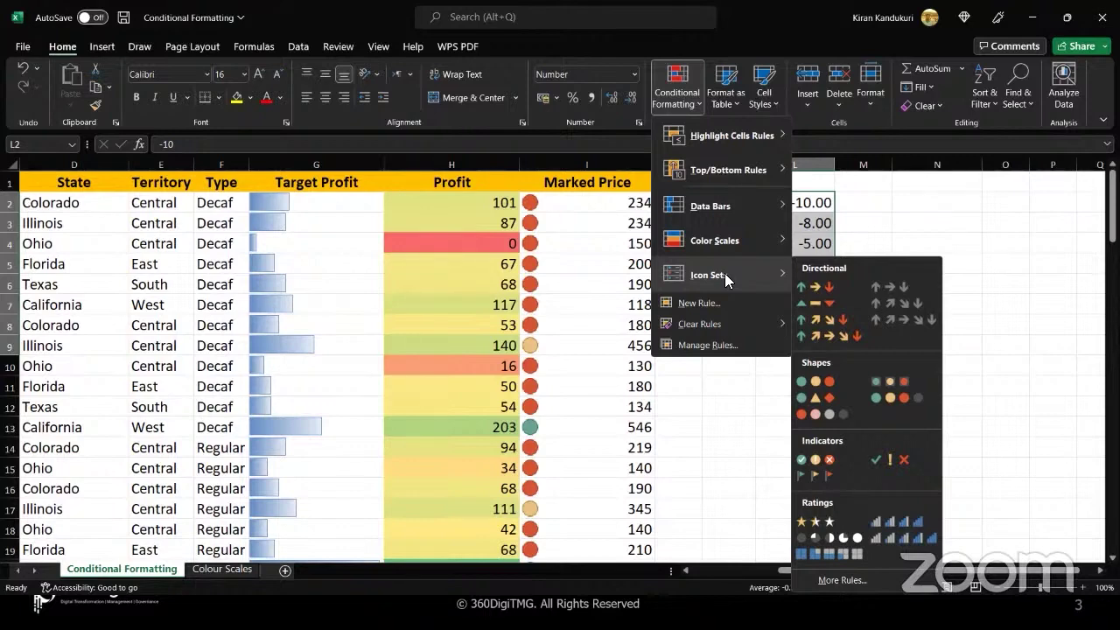
click(820, 302)
click(766, 386)
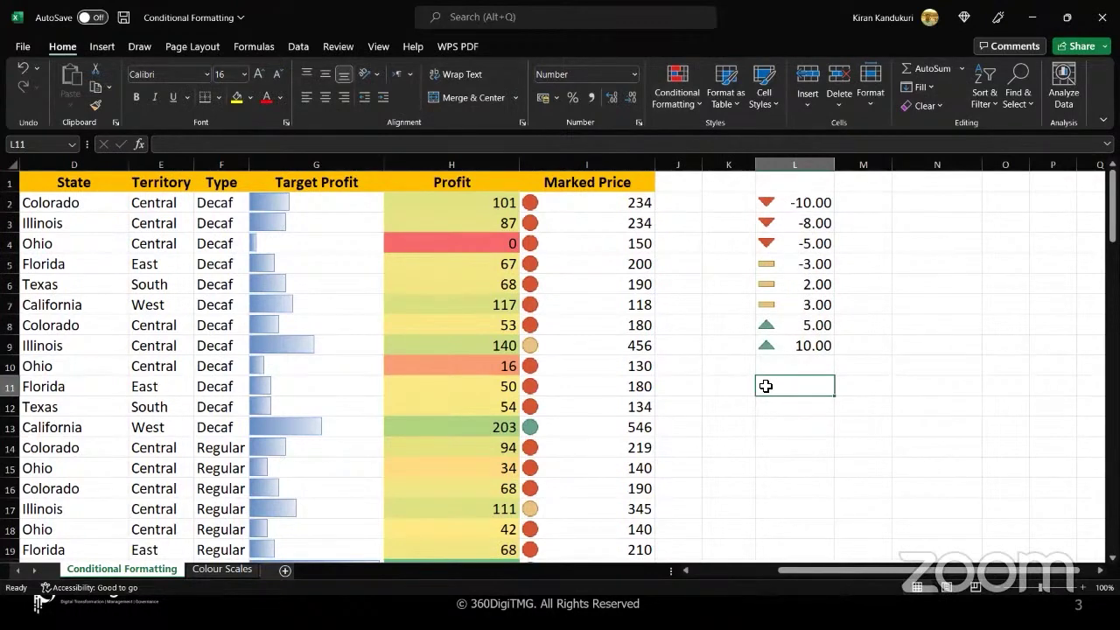
click(725, 382)
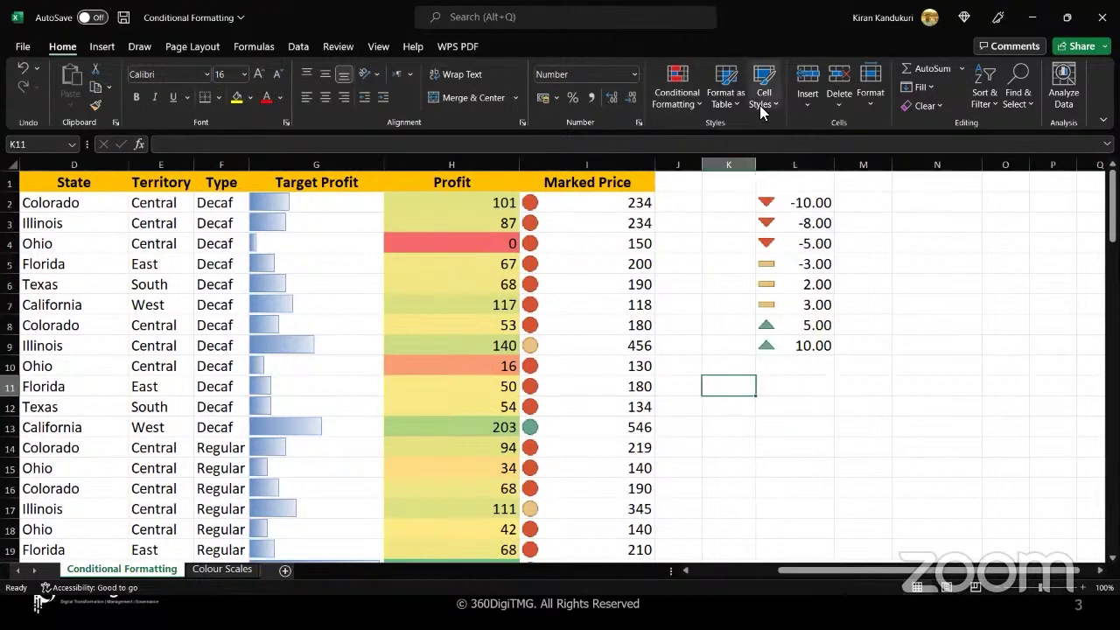